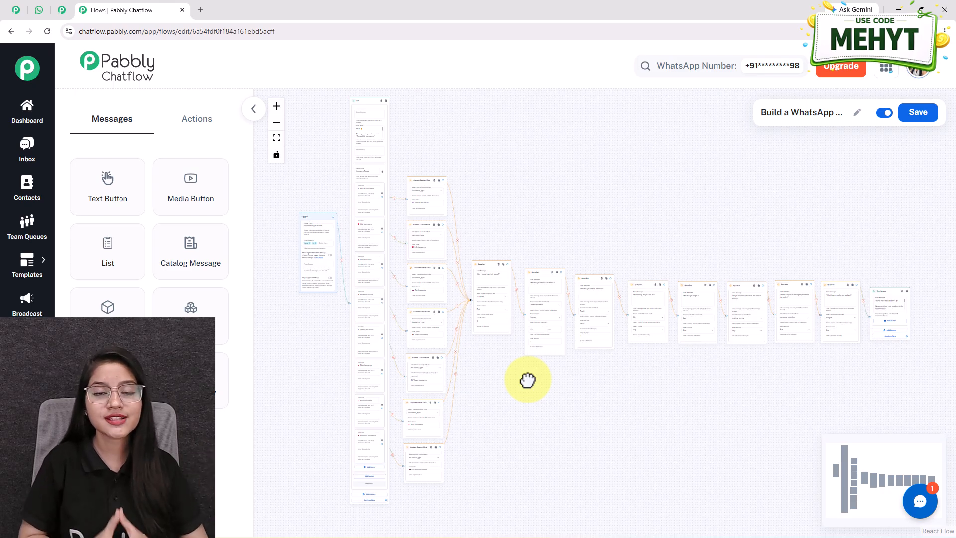
# Switch to WhatsApp Web and send "Hi" to the Pabbly Chatflow Chatbot to start the insurance conversation.
pyautogui.click(40, 16)
pyautogui.click(422, 514)
pyautogui.write('Hi')
pyautogui.press('Return')
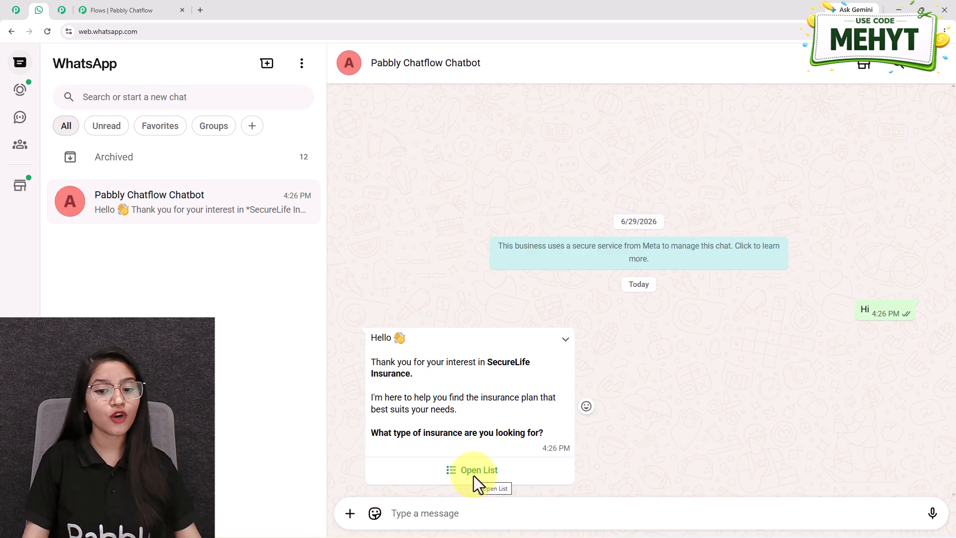
# Choose Life Insurance from the chatbot's list of insurance types and send the choice.
pyautogui.click(474, 476)
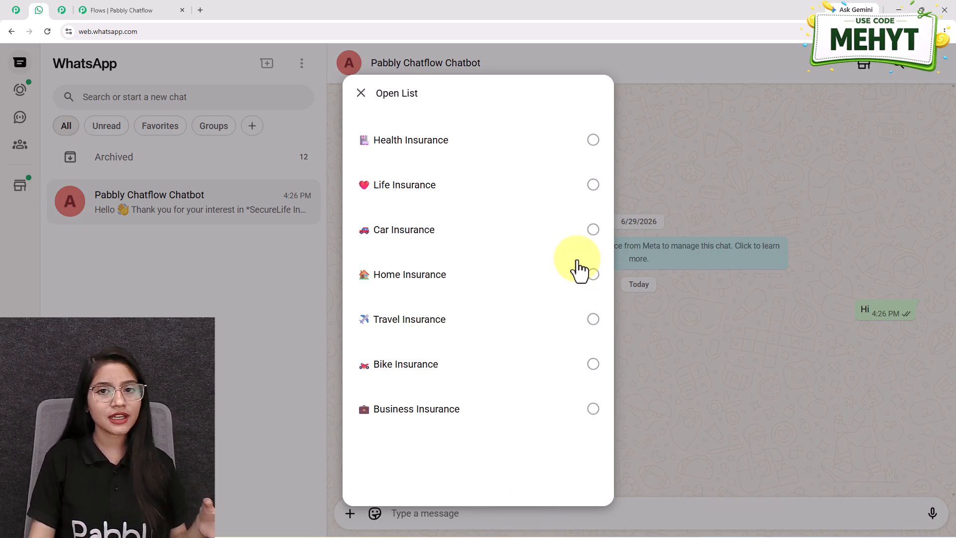
pyautogui.click(426, 192)
pyautogui.click(590, 466)
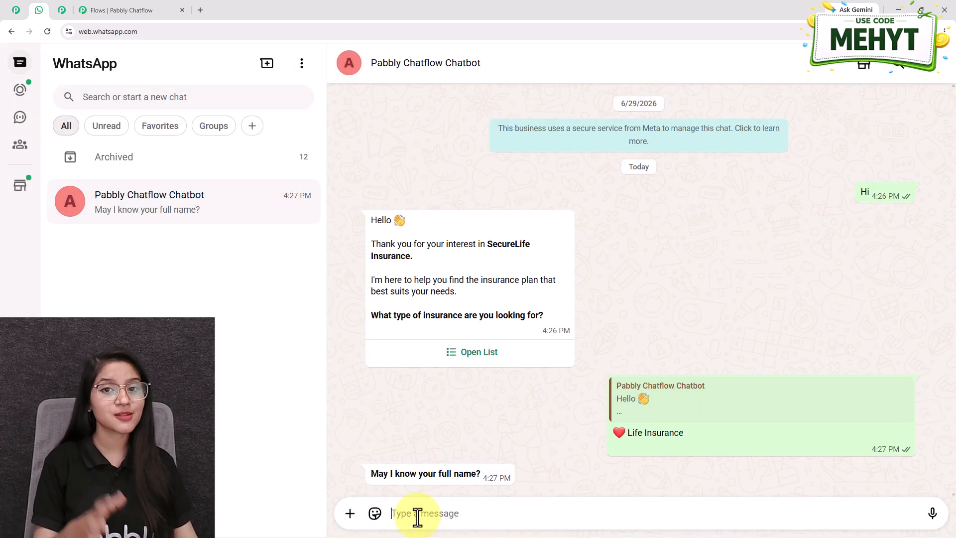
# Answer the chatbot's questions with the full name, mobile number and e-mail address.
pyautogui.write('Test User')
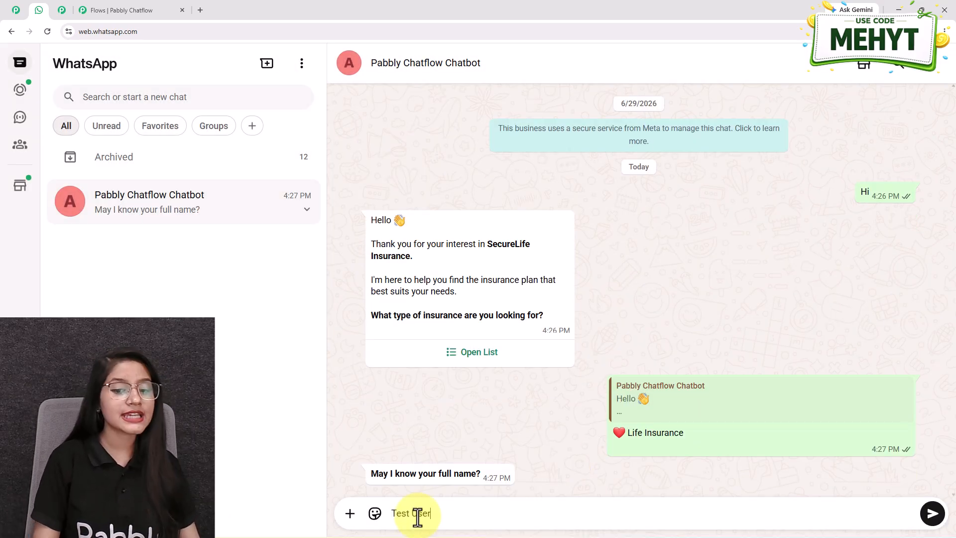
pyautogui.press('Return')
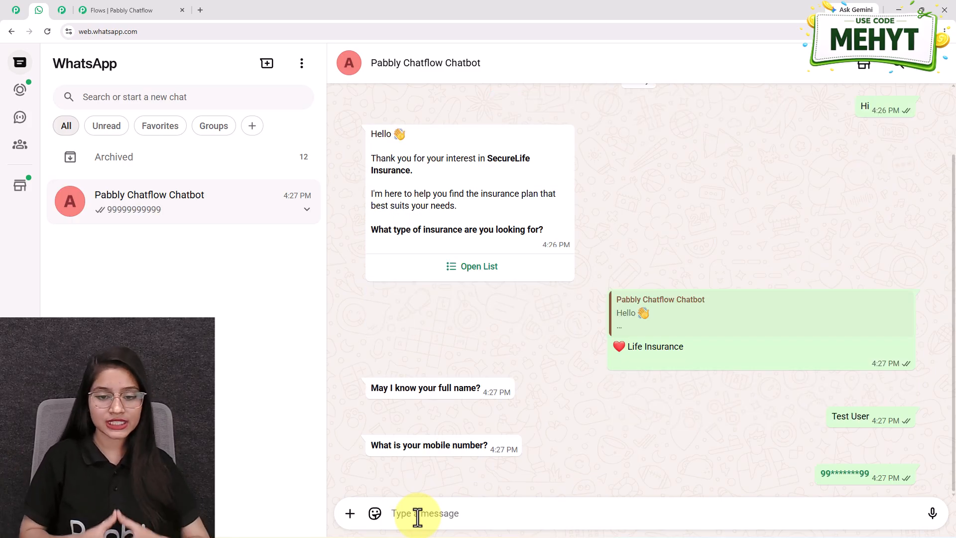
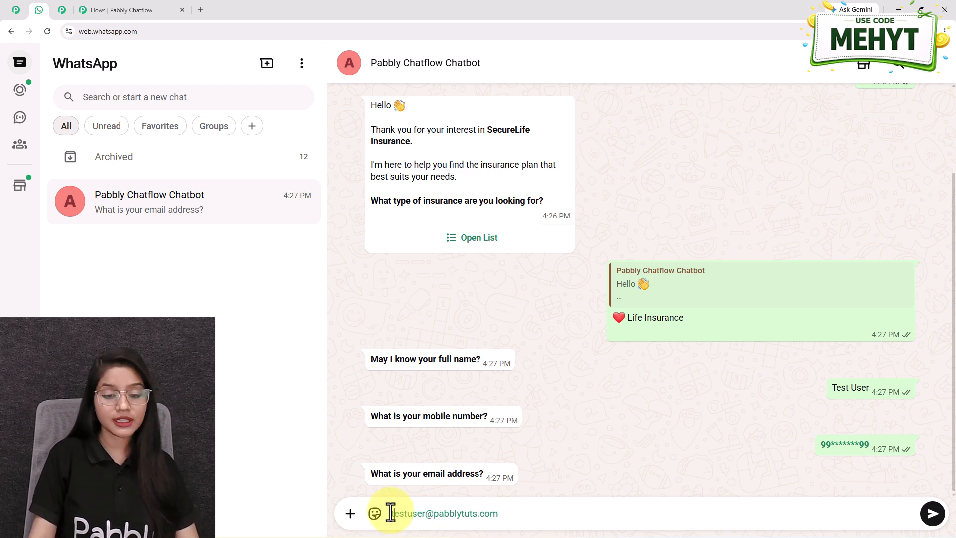
pyautogui.press('Return')
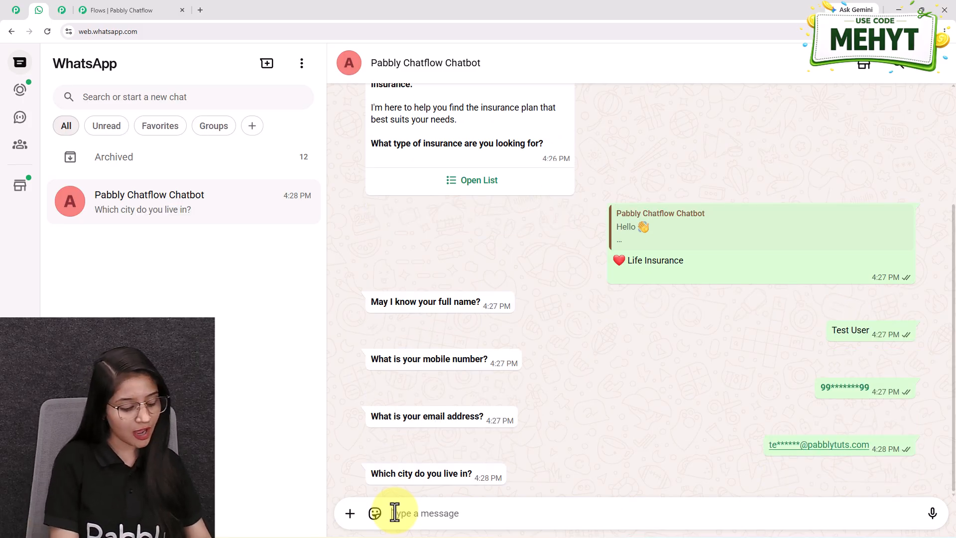
# Answer the city question with Bhopal, the age question with 25, and the existing-policy question with No.
pyautogui.write('Bhop')
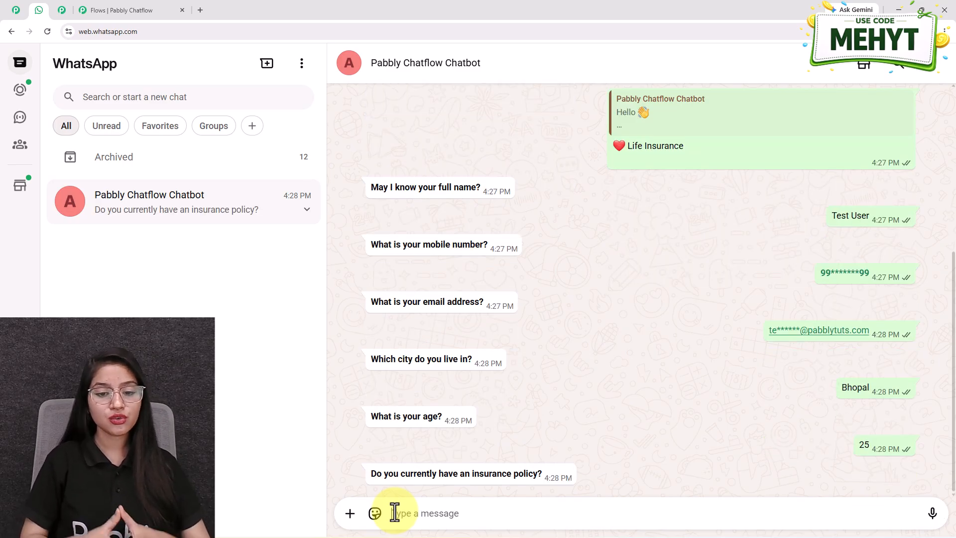
pyautogui.write('No')
pyautogui.press('Return')
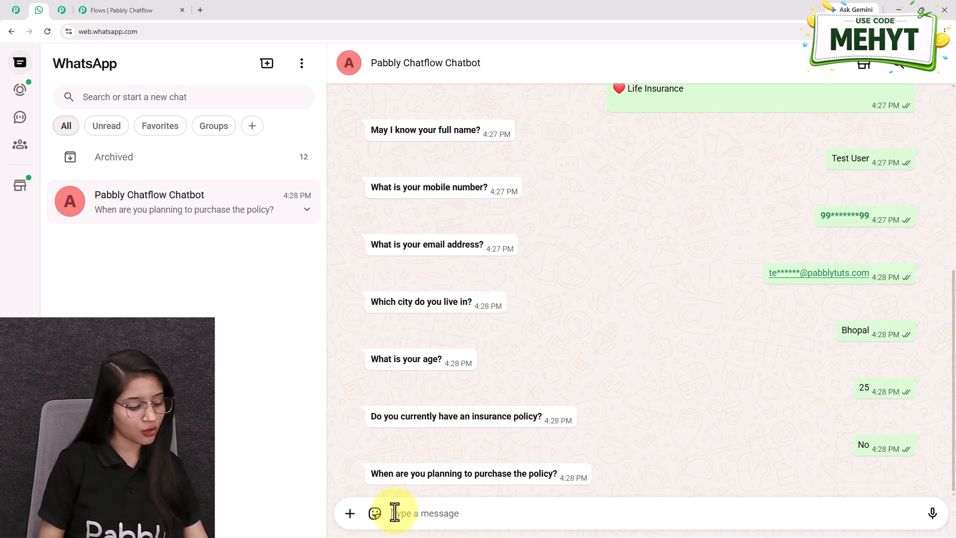
# Give Next Month as the planned purchase time and 25-50k as the preferred budget.
pyautogui.write('N')
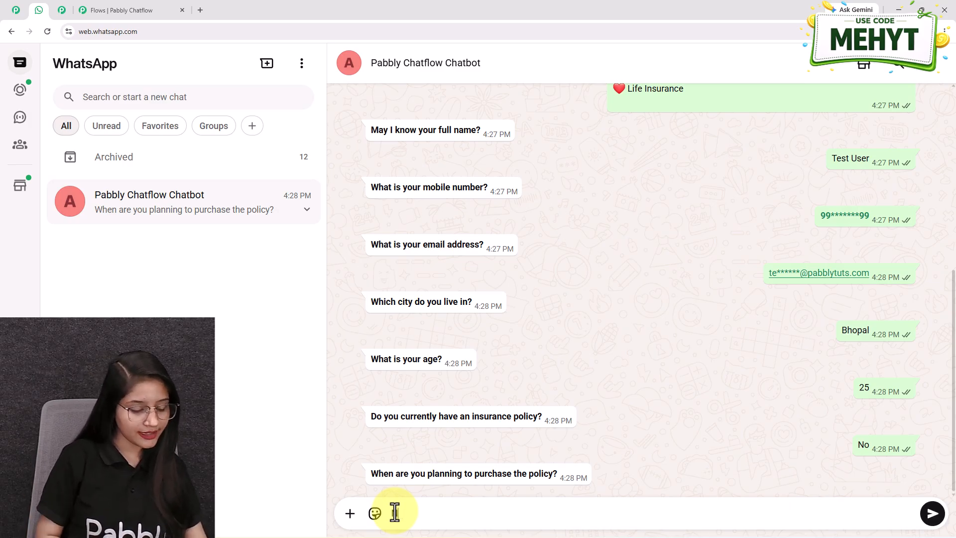
pyautogui.write('ext Month')
pyautogui.press('Return')
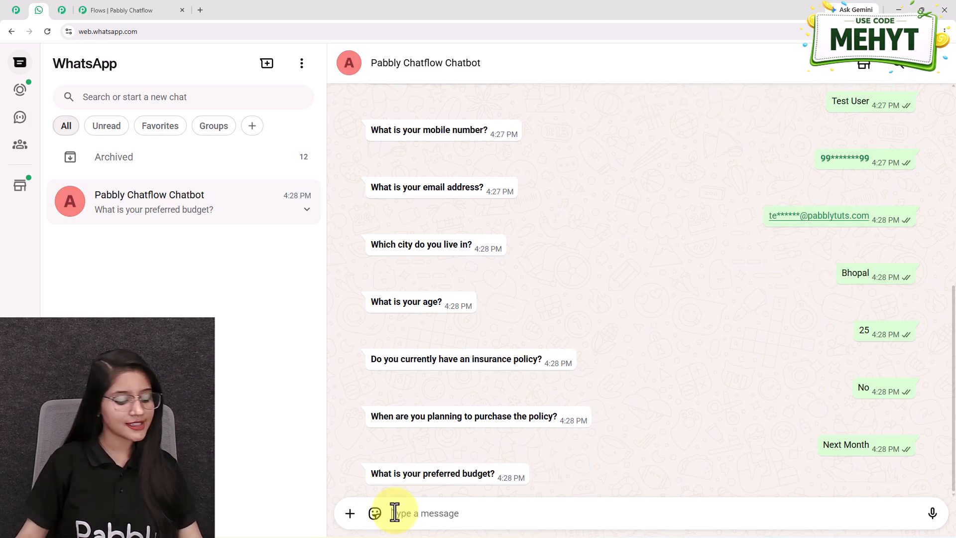
pyautogui.write('25-50k')
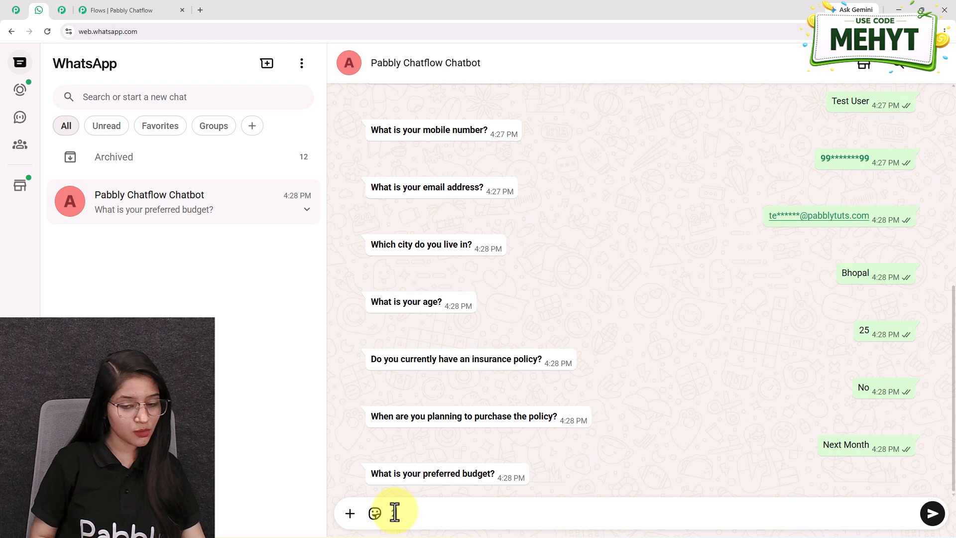
pyautogui.press('Return')
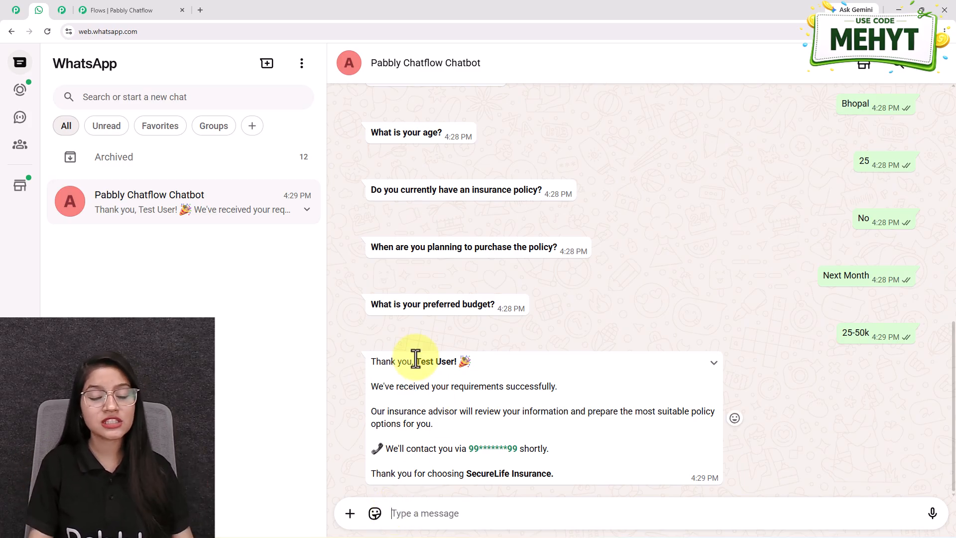
# Compare the personalised name in the chatbot's thank-you message with the answers given earlier in the chat.
pyautogui.moveTo(416, 359); pyautogui.dragTo(479, 360)
pyautogui.scroll(1, 909, 230)
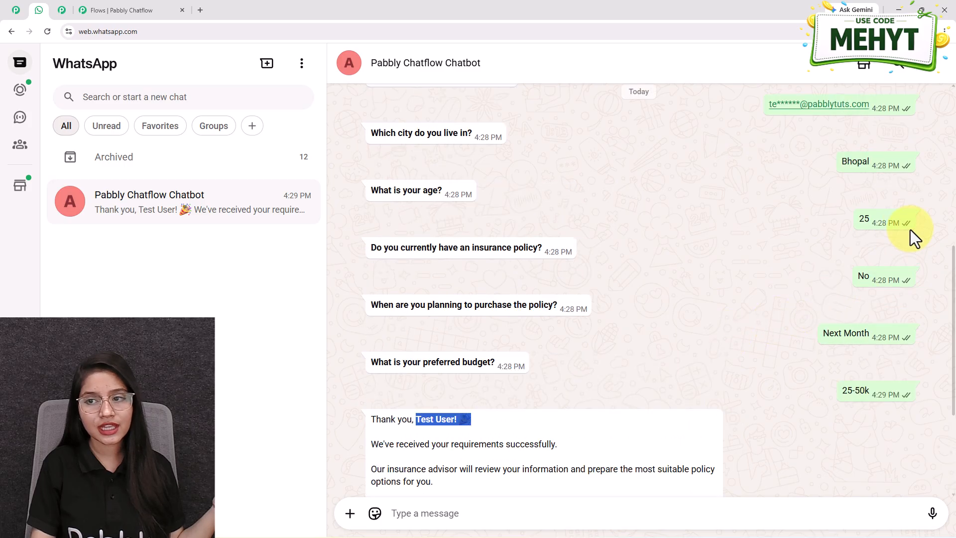
pyautogui.scroll(5, 886, 219)
pyautogui.moveTo(829, 230); pyautogui.dragTo(870, 232)
pyautogui.scroll(-5, 882, 261)
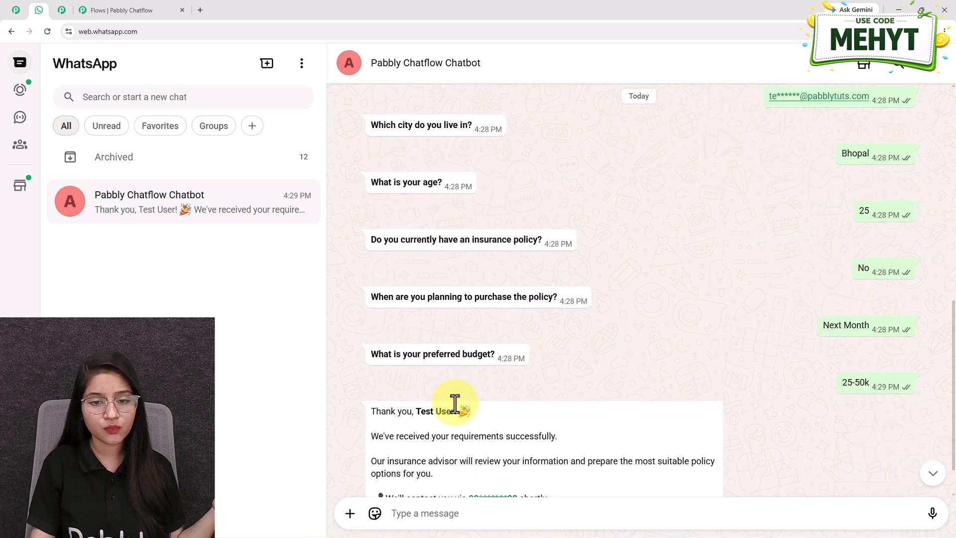
pyautogui.scroll(-1, 456, 401)
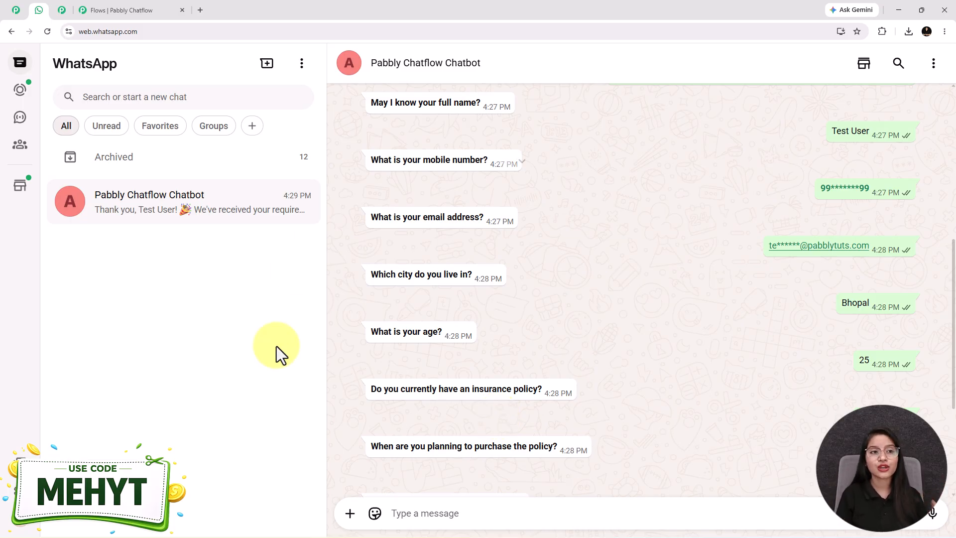
# Look over the Pabbly Chatflow website and review the chatbot's questions and answers in the WhatsApp conversation.
pyautogui.click(17, 11)
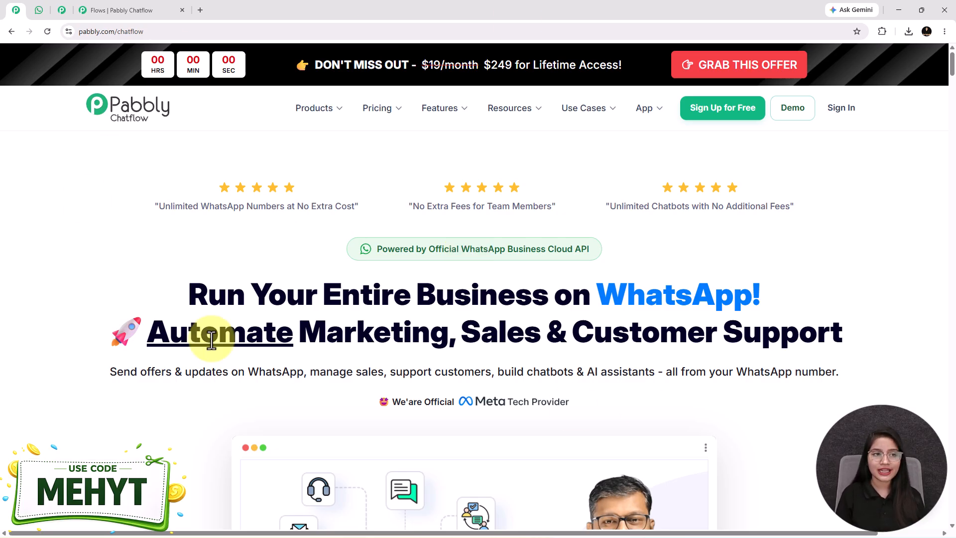
pyautogui.click(41, 14)
pyautogui.scroll(3, 646, 371)
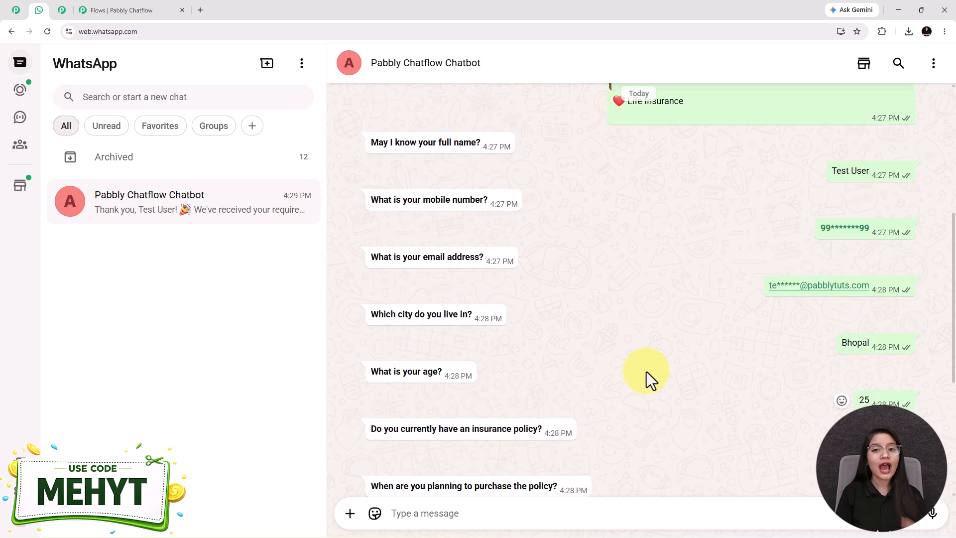
pyautogui.scroll(4, 646, 371)
pyautogui.scroll(-6, 646, 371)
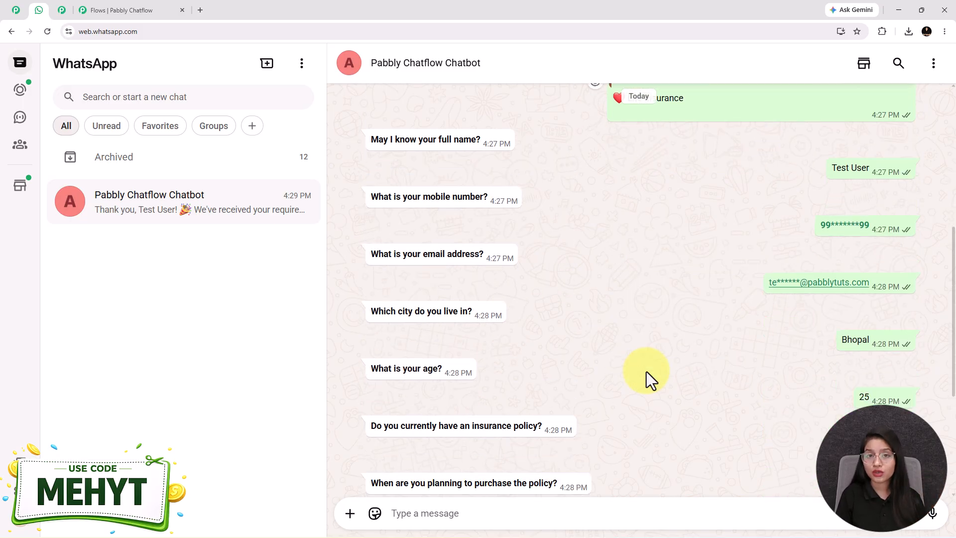
pyautogui.scroll(-1, 646, 372)
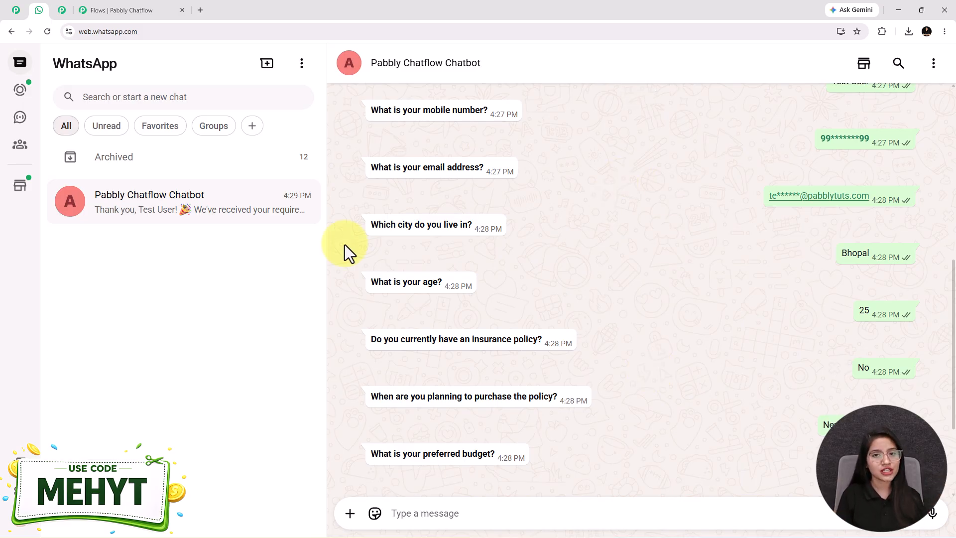
pyautogui.click(16, 10)
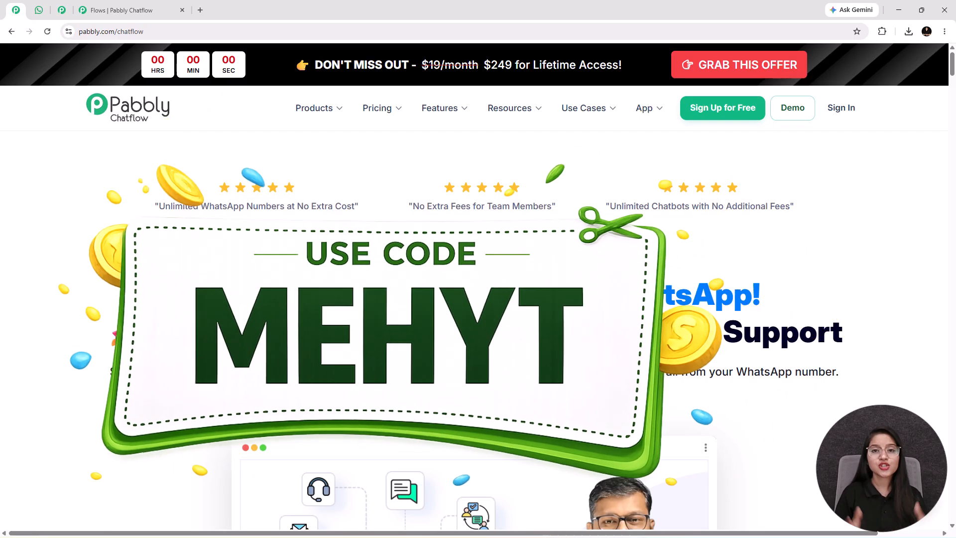
pyautogui.click(38, 9)
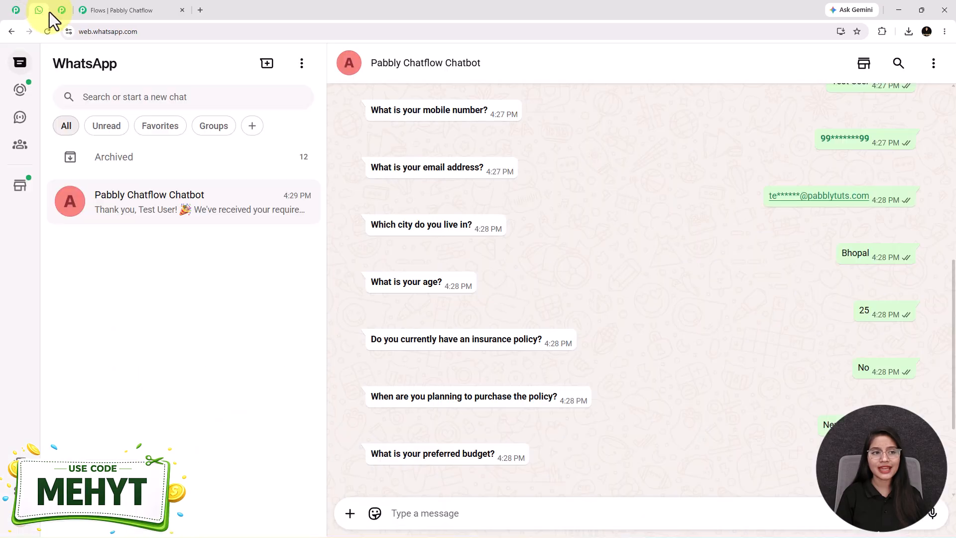
pyautogui.scroll(5, 643, 379)
pyautogui.scroll(-5, 642, 379)
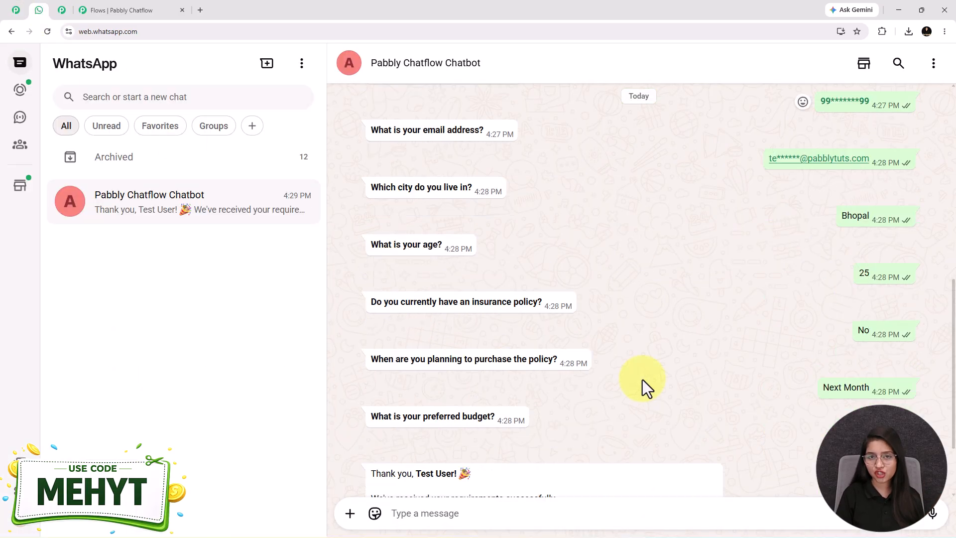
# Open pabbly.com/chatflow in a new browser tab.
pyautogui.click(201, 5)
pyautogui.write('pabb')
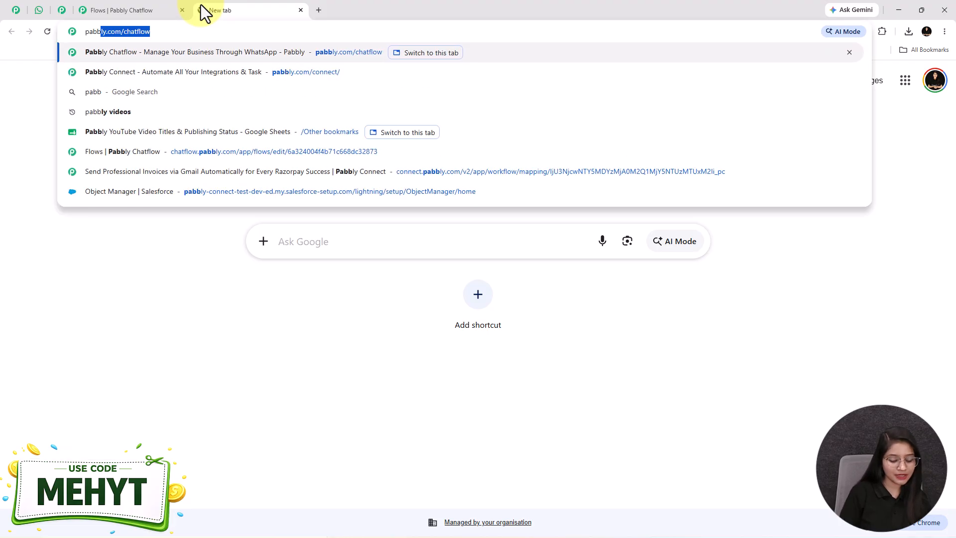
pyautogui.press('Right')
pyautogui.press('Return')
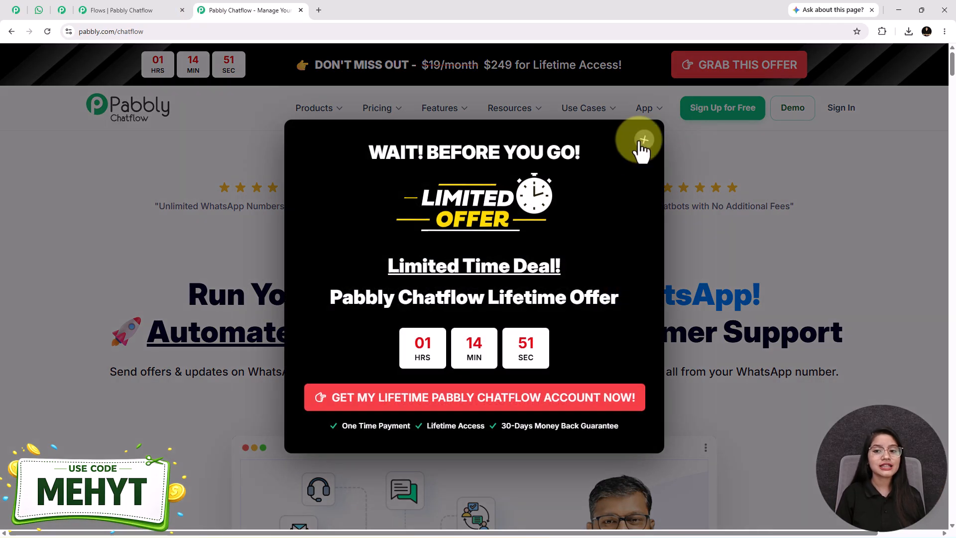
pyautogui.click(643, 141)
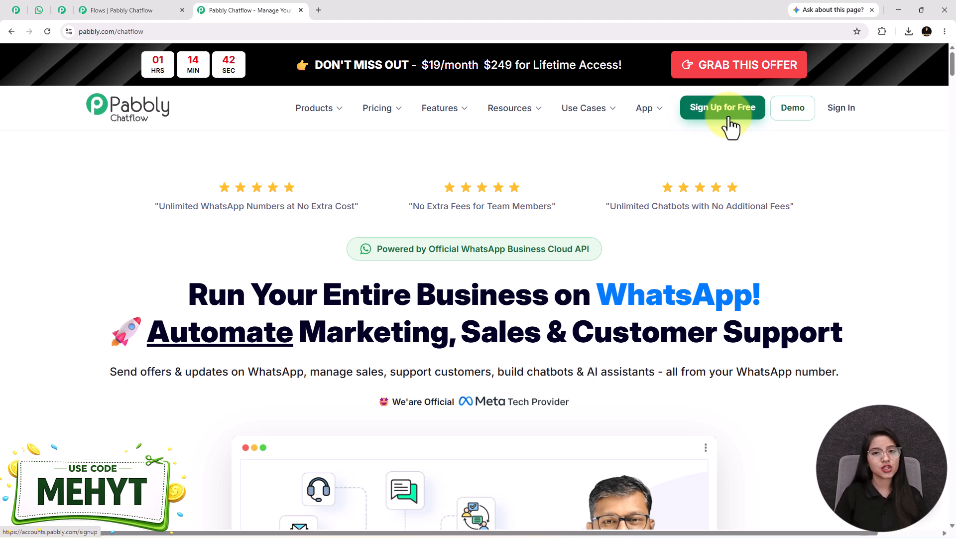
# Sign in to the Pabbly account, open the Pabbly Chatflow application and look over its dashboard.
pyautogui.click(851, 116)
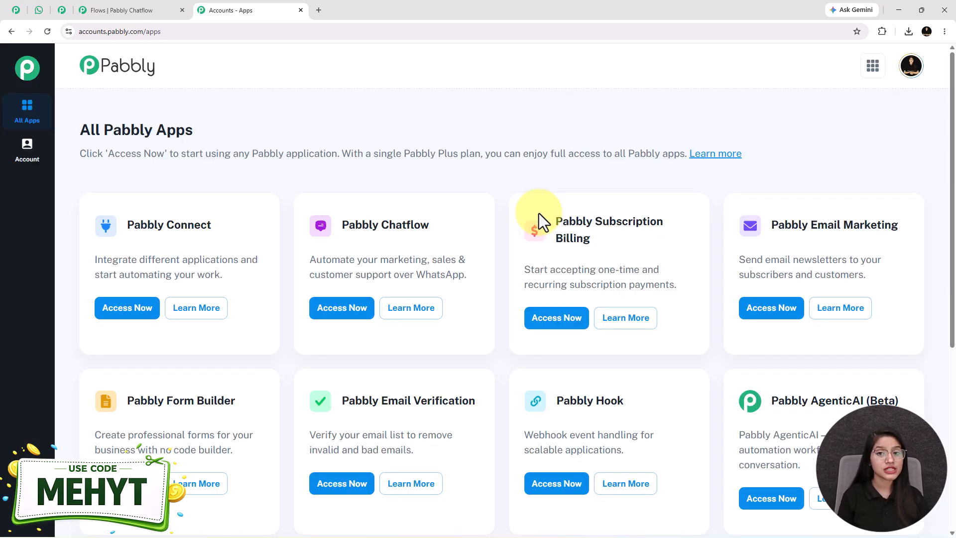
pyautogui.moveTo(341, 224); pyautogui.dragTo(451, 225)
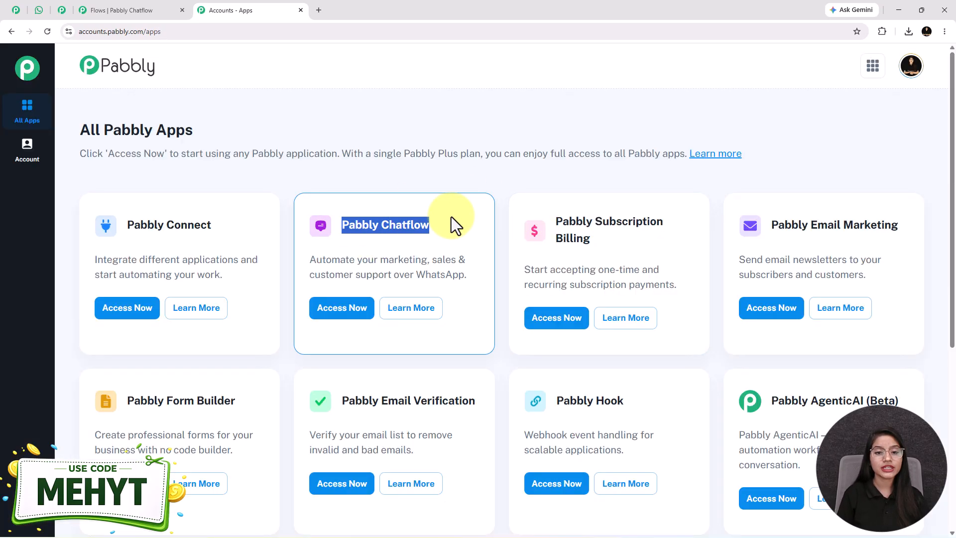
pyautogui.click(342, 309)
pyautogui.scroll(-3, 343, 323)
pyautogui.scroll(5, 340, 319)
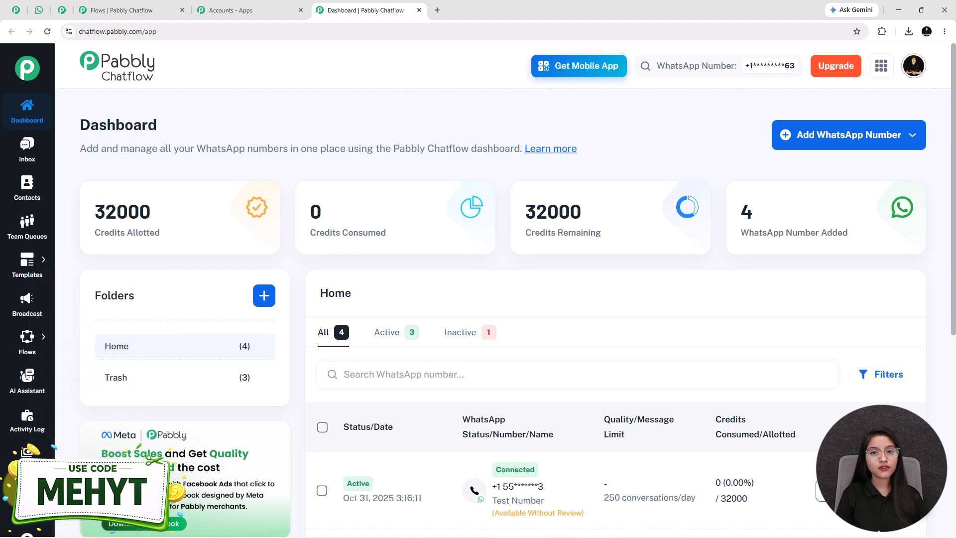
# Add a new flow in the Flow Builder and give it a name beginning with "Build a WhatsApp".
pyautogui.moveTo(16, 362)
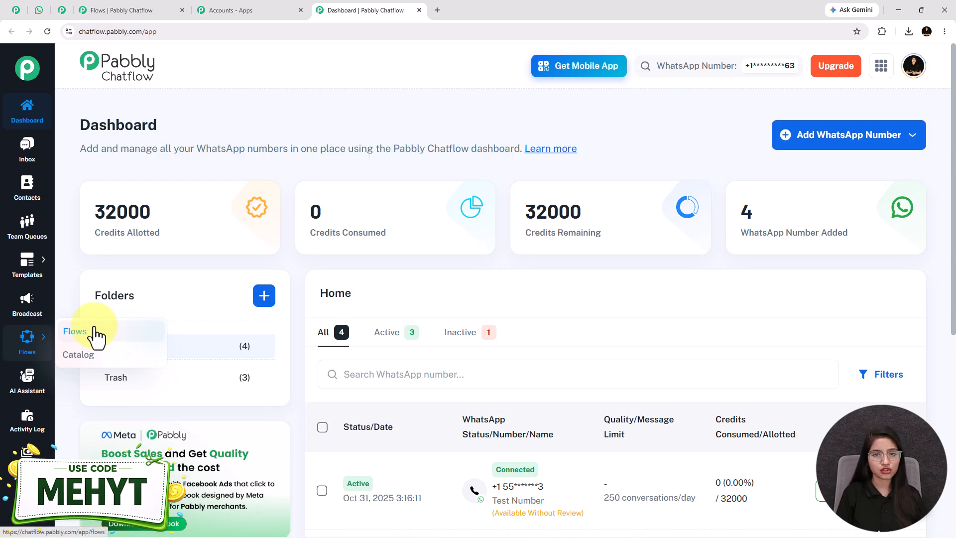
pyautogui.click(74, 331)
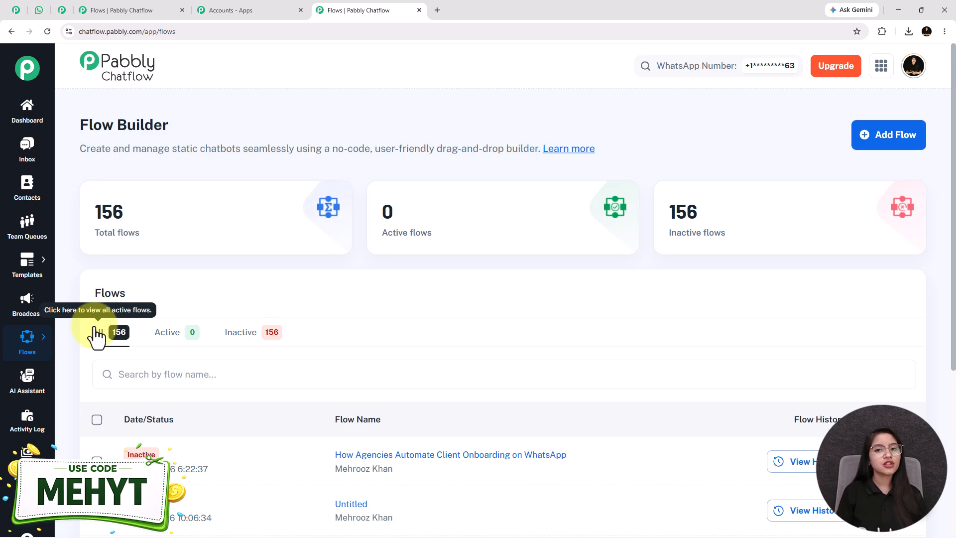
pyautogui.click(892, 136)
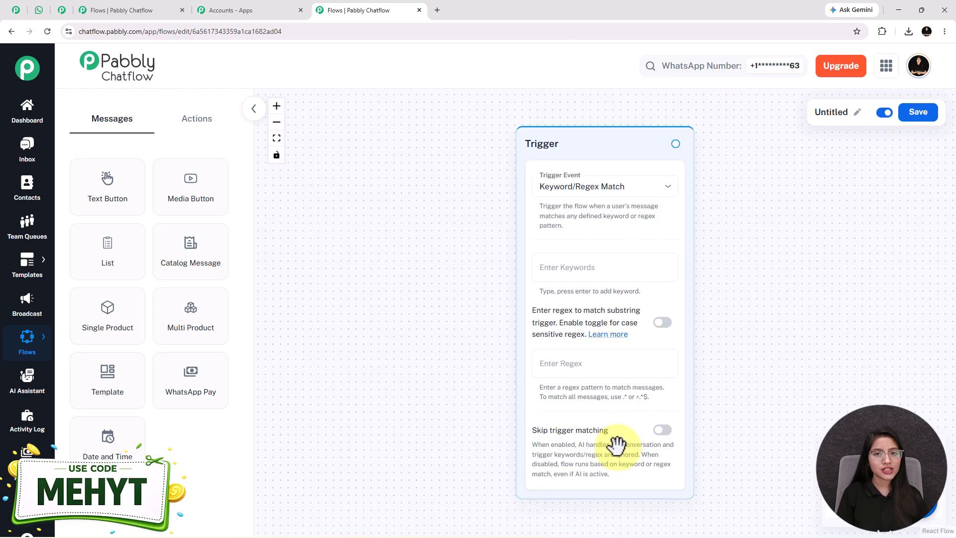
pyautogui.click(856, 114)
pyautogui.moveTo(811, 114); pyautogui.dragTo(705, 116)
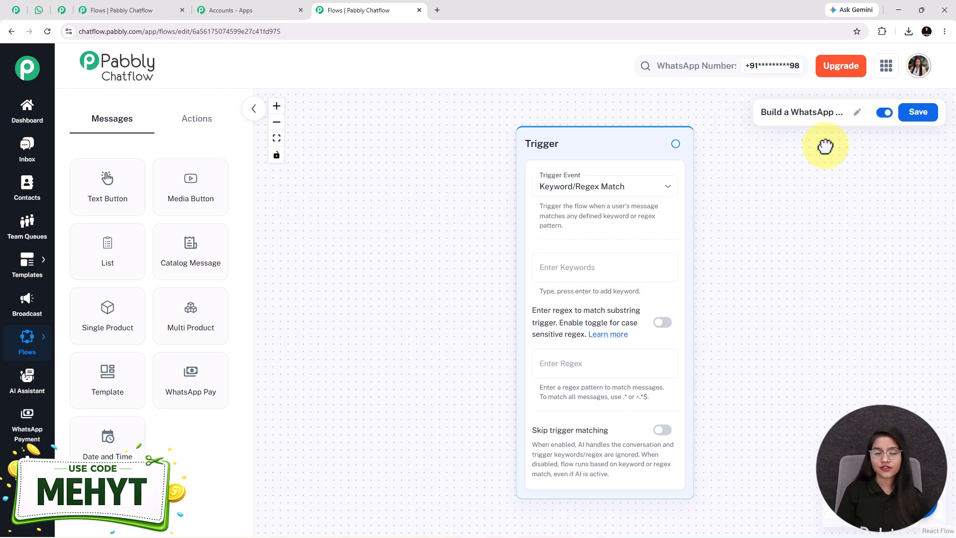
# Move the Trigger node toward the canvas's left edge and display the available action-type nodes.
pyautogui.moveTo(587, 141); pyautogui.dragTo(416, 132)
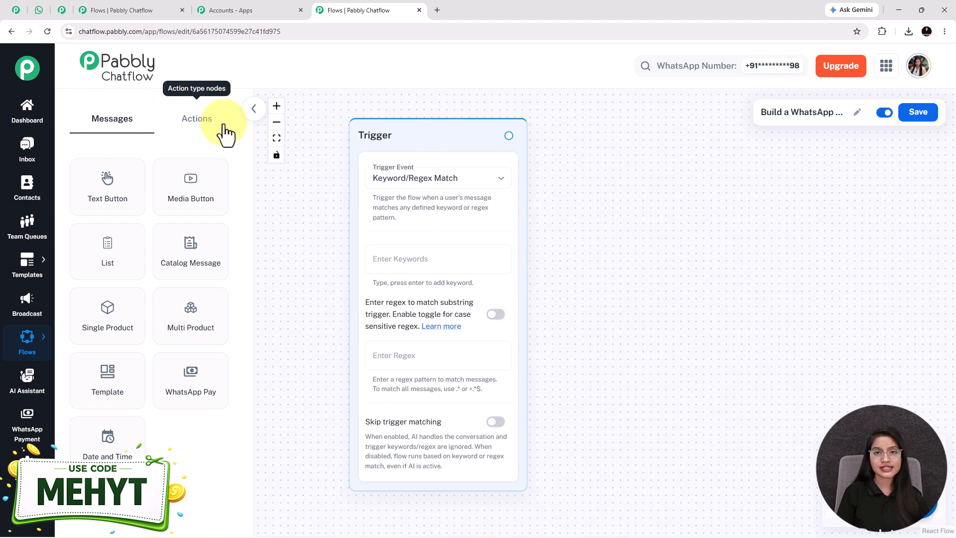
pyautogui.click(195, 124)
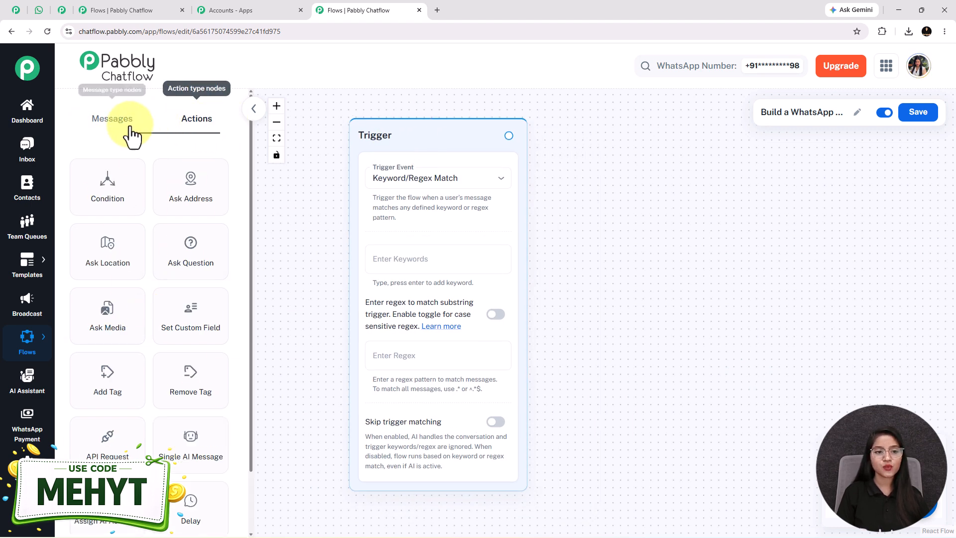
# Display the message-type nodes and set the trigger event to Keyword/Regex Match.
pyautogui.click(112, 119)
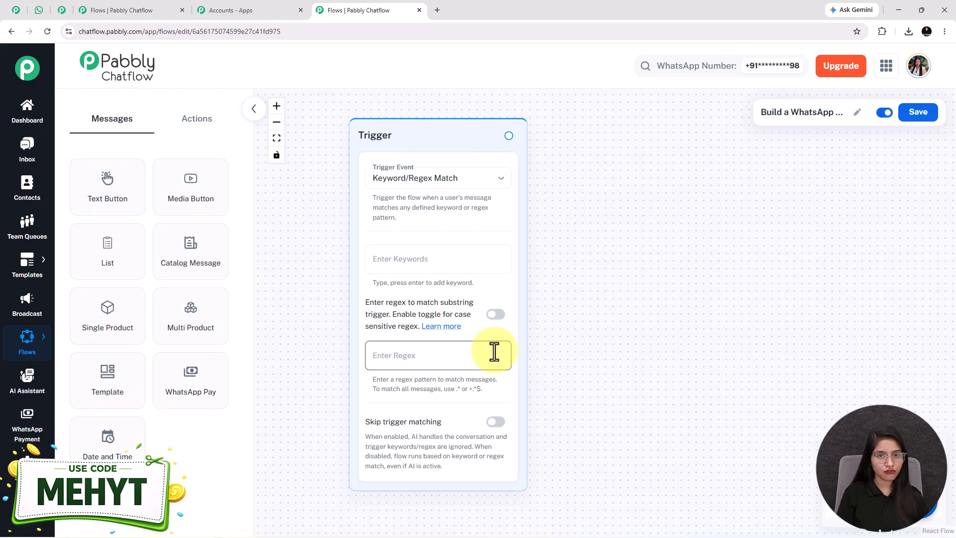
pyautogui.click(442, 179)
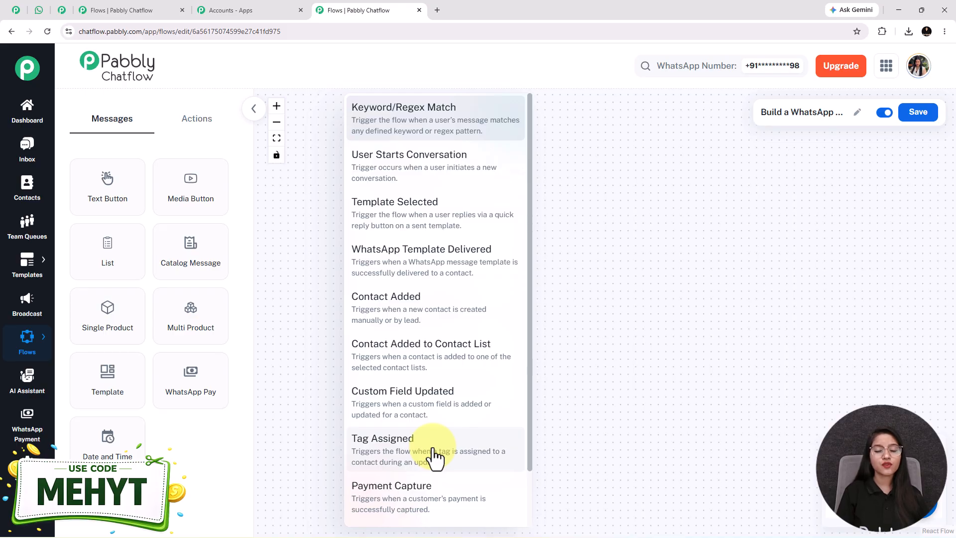
pyautogui.click(407, 128)
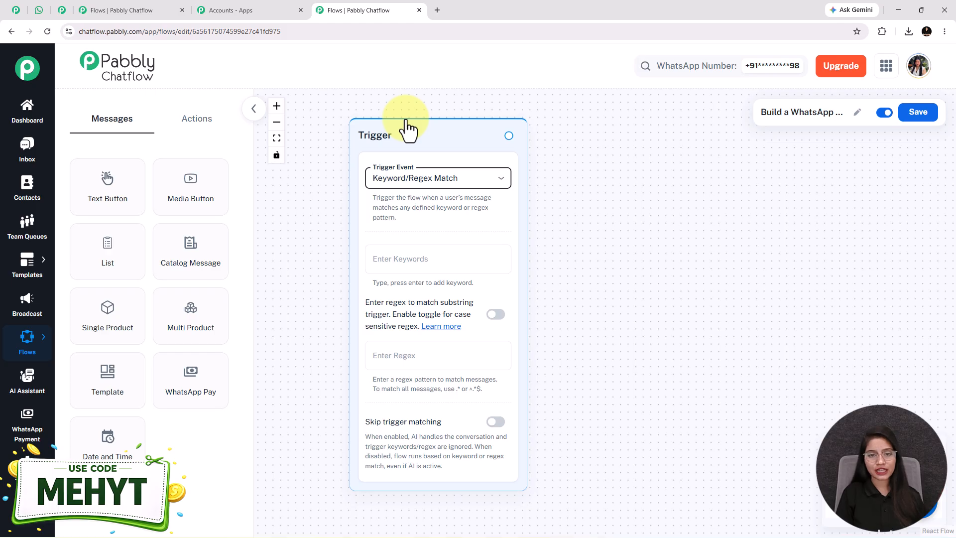
# Add the keywords Hello and Hi to the Trigger node.
pyautogui.click(420, 263)
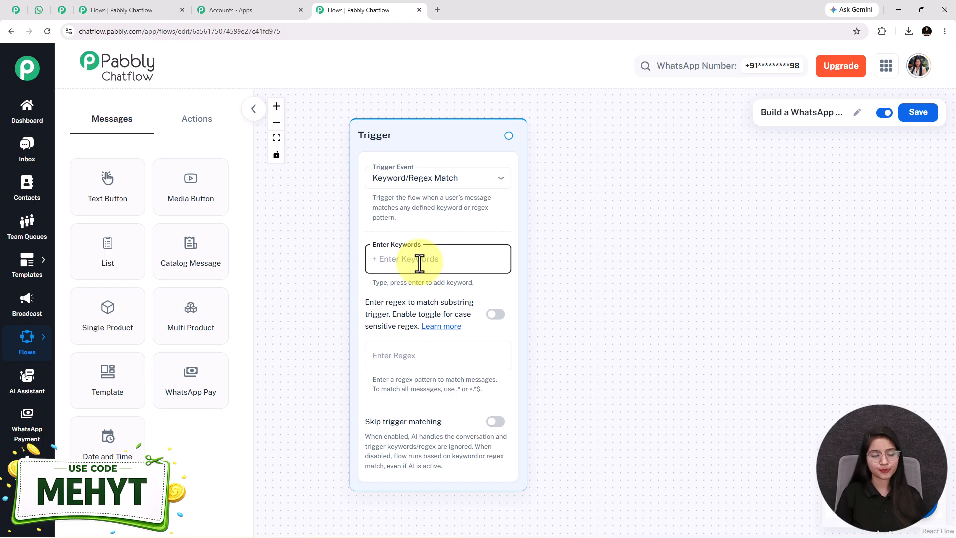
pyautogui.write('He')
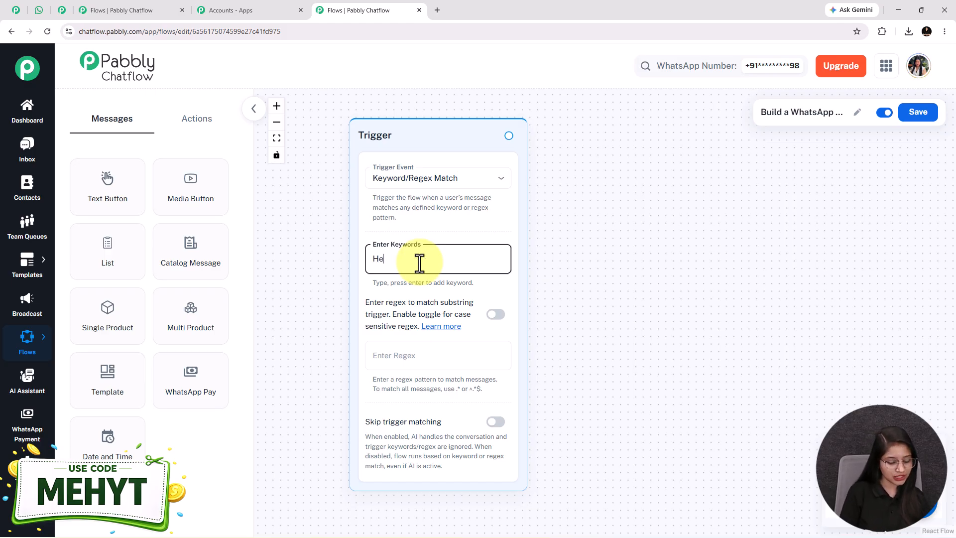
pyautogui.write('llo')
pyautogui.press('Return')
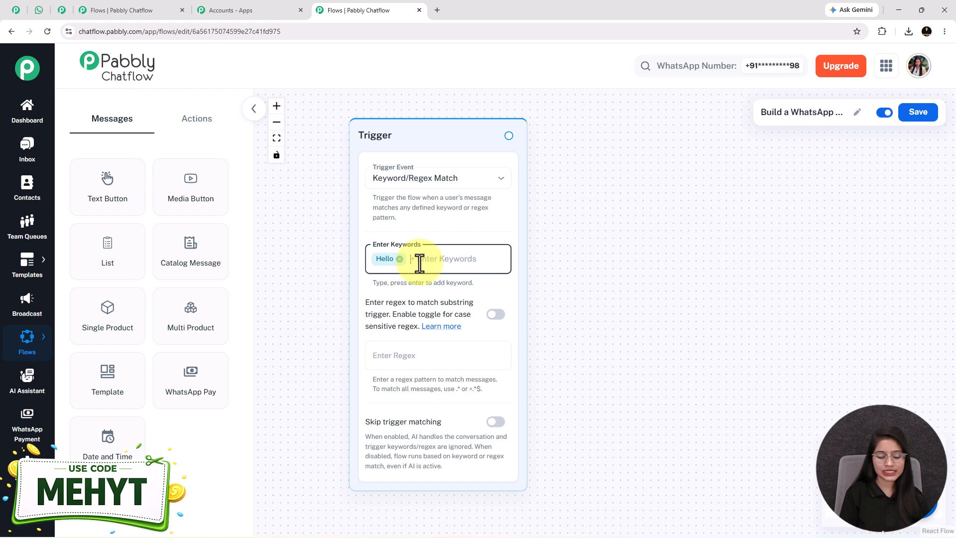
pyautogui.write('H')
pyautogui.press('Return')
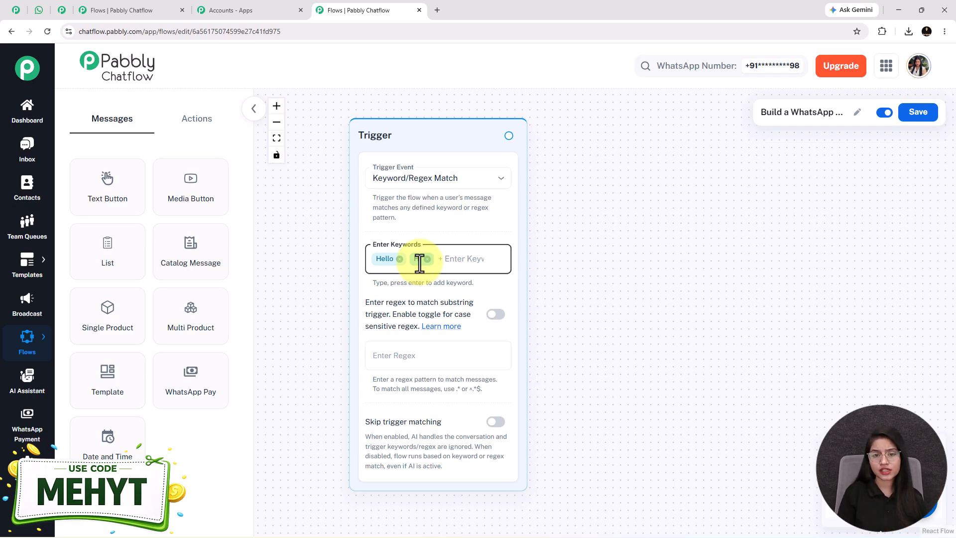
# Switch to WhatsApp Web and review the chatbot's greeting and its insurance options list, returning to the flow in Pabbly Chatflow.
pyautogui.click(42, 14)
pyautogui.scroll(10, 644, 264)
pyautogui.scroll(3, 645, 273)
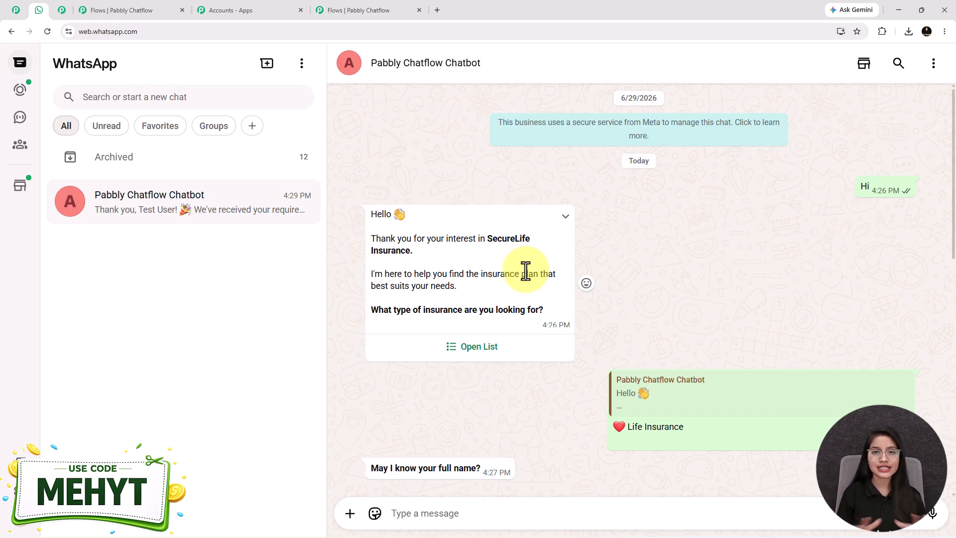
pyautogui.click(497, 349)
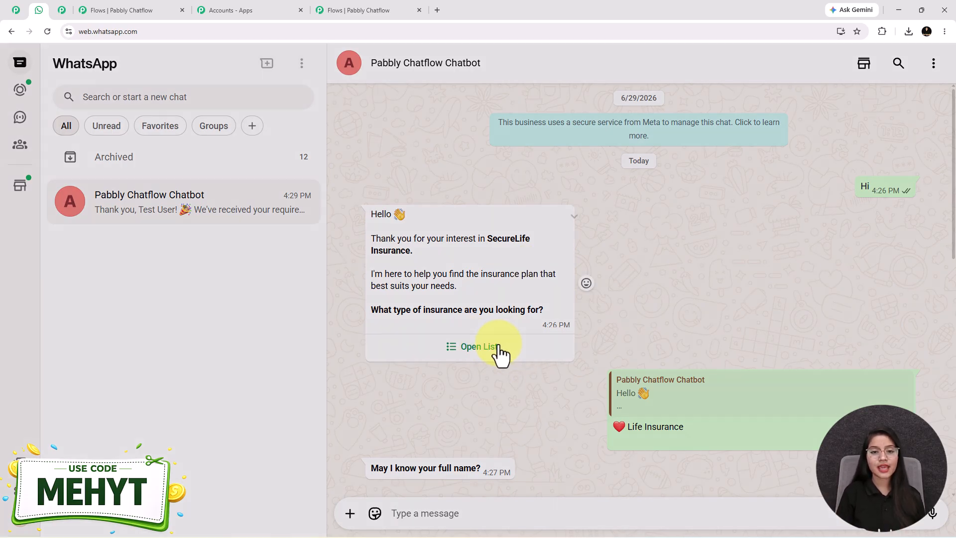
pyautogui.click(361, 93)
pyautogui.click(349, 10)
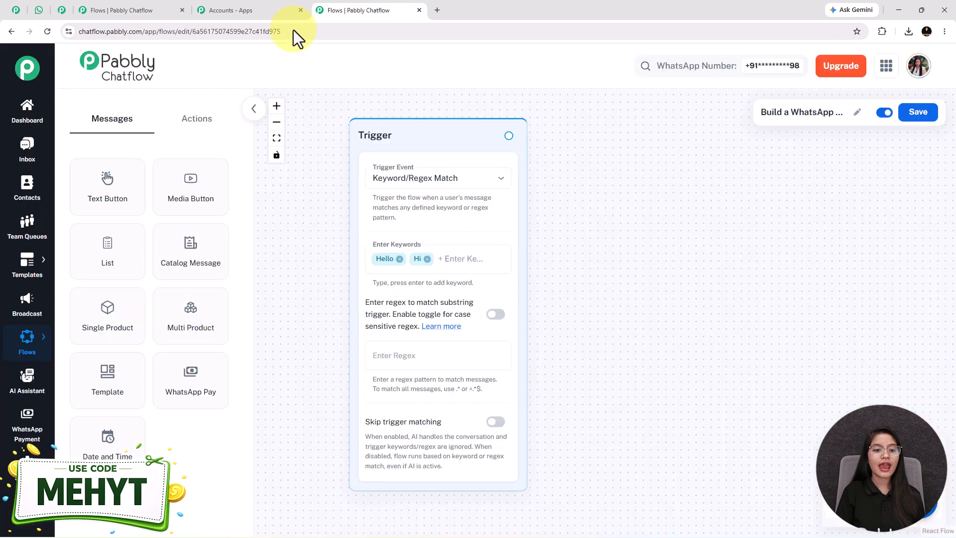
# Add a List message node to the canvas and place it beside the Trigger node.
pyautogui.moveTo(119, 269); pyautogui.dragTo(324, 294)
pyautogui.moveTo(525, 315); pyautogui.dragTo(615, 157)
pyautogui.moveTo(909, 260); pyautogui.dragTo(723, 226)
pyautogui.scroll(-2, 724, 227)
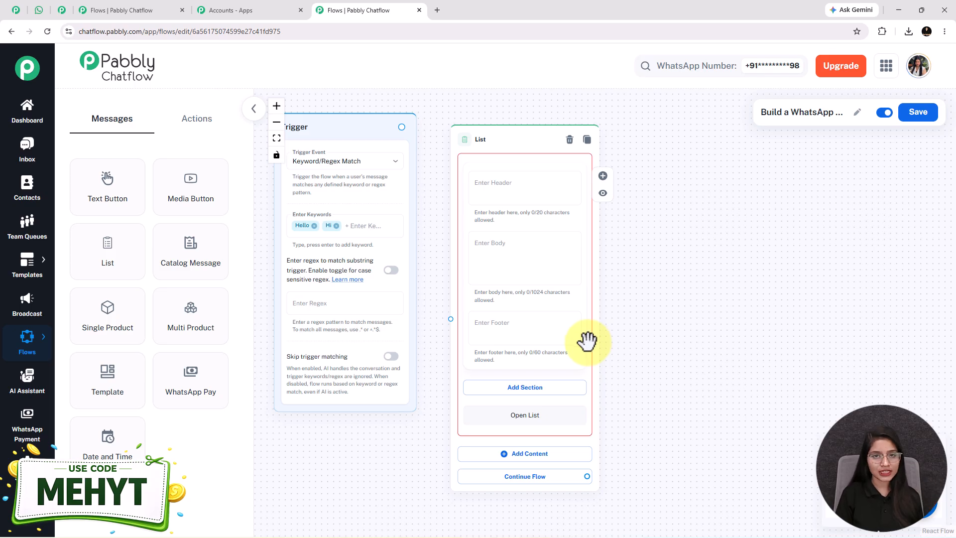
# Paste the SecureLife Insurance welcome message, ending with the question about the insurance type, into the List node's body.
pyautogui.click(536, 249)
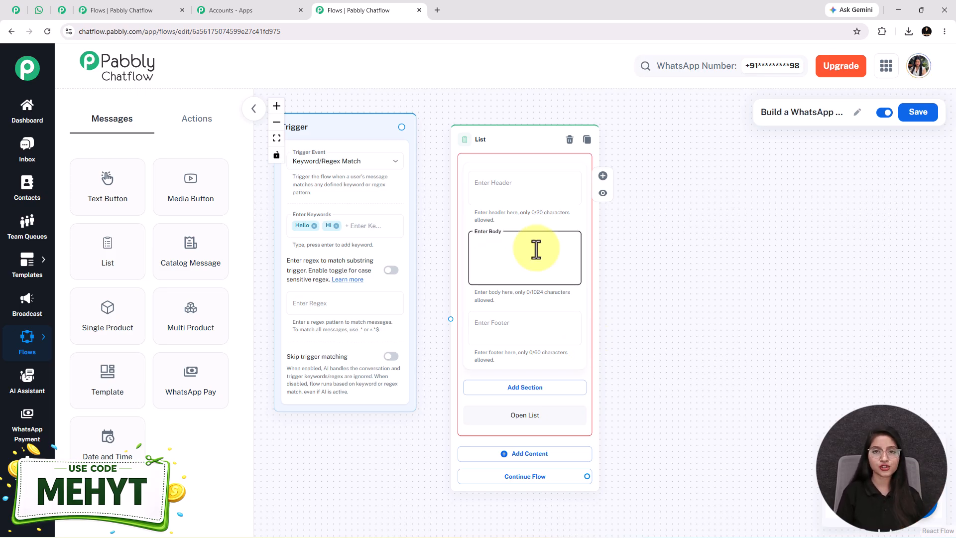
pyautogui.hotkey('ctrl', 'v')
pyautogui.scroll(-1, 476, 264)
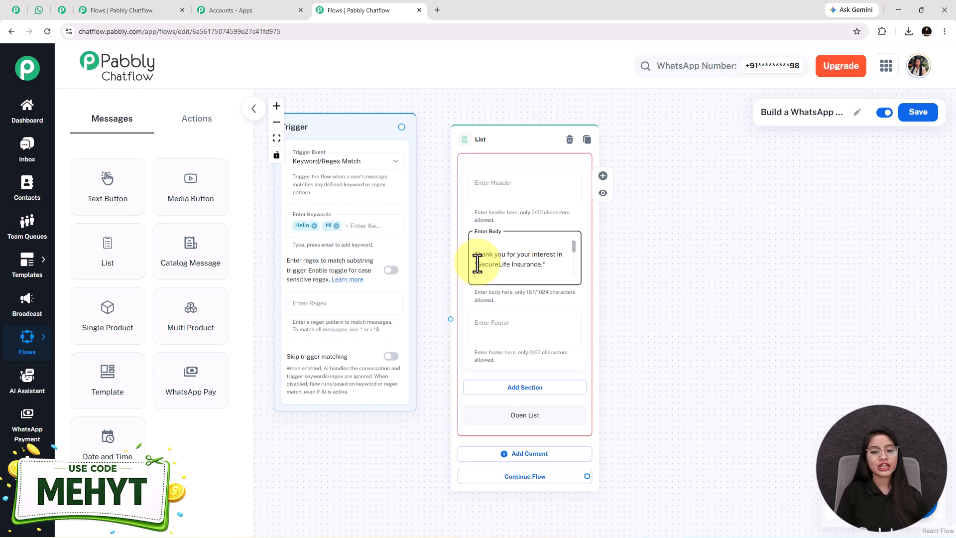
pyautogui.scroll(-3, 477, 264)
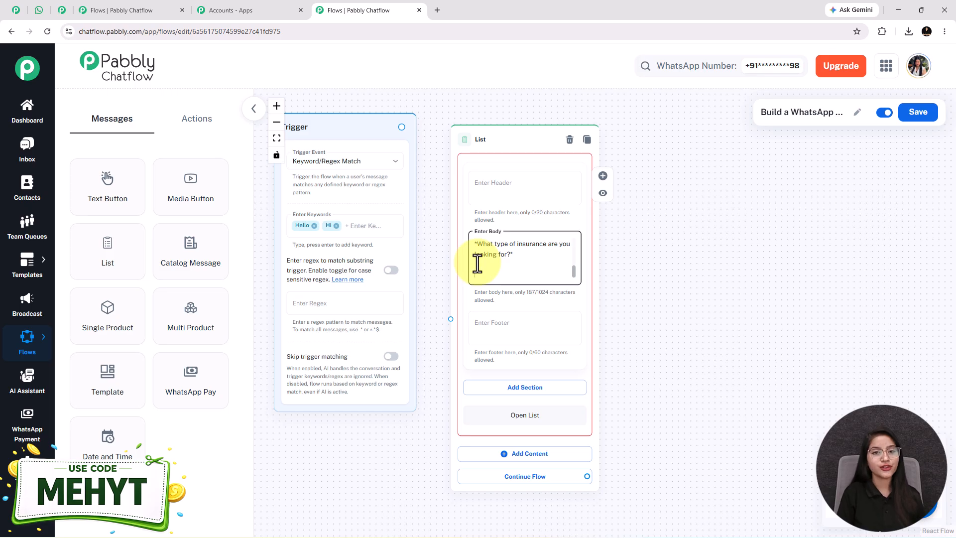
# Add a section titled "Insurance Types" to the List node.
pyautogui.click(568, 390)
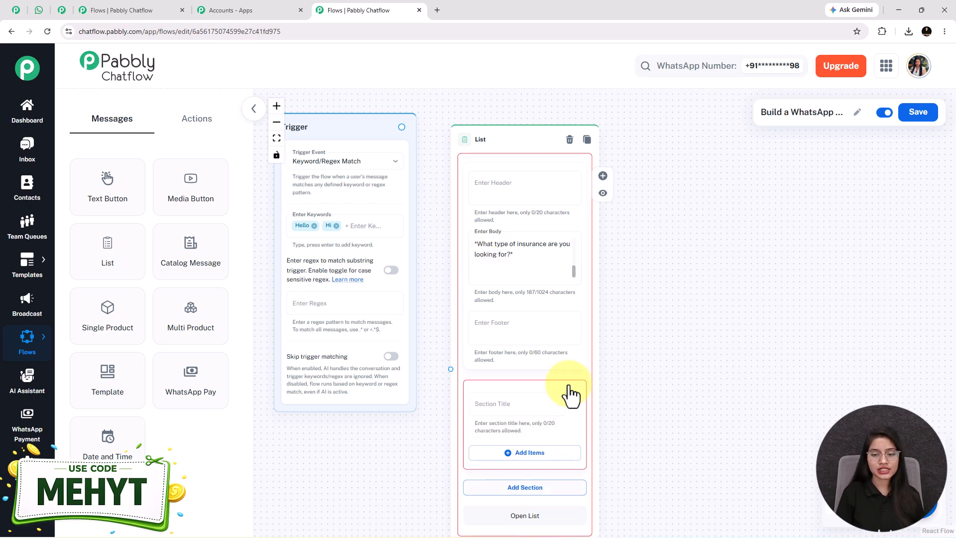
pyautogui.write('Insurance Types')
pyautogui.moveTo(665, 478); pyautogui.dragTo(663, 380)
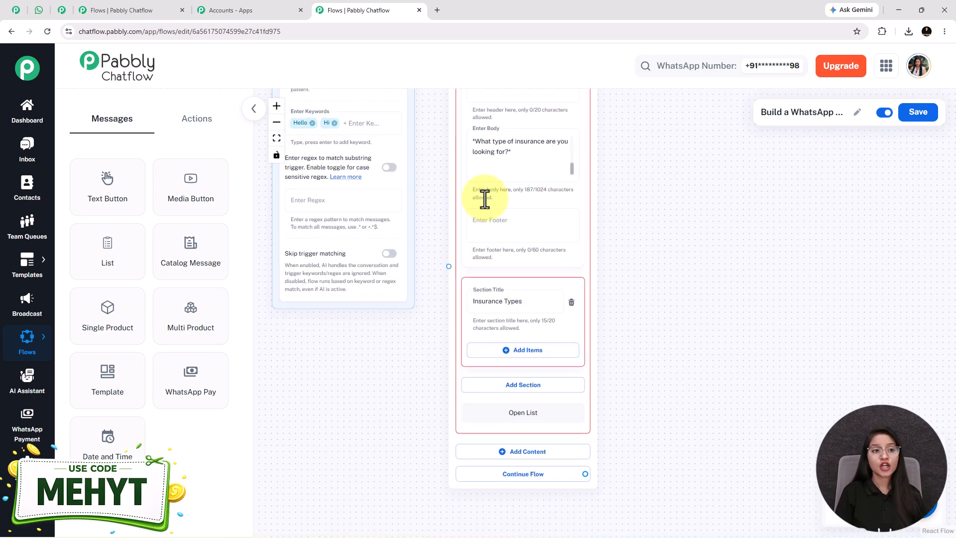
# Check the chatbot's option list in WhatsApp Web and add seven items to the Insurance Types section in Pabbly Chatflow.
pyautogui.click(46, 11)
pyautogui.click(465, 346)
pyautogui.click(354, 11)
pyautogui.click(512, 352)
pyautogui.click(536, 486)
pyautogui.moveTo(620, 320); pyautogui.dragTo(640, 140)
pyautogui.scroll(-3, 640, 140)
pyautogui.click(532, 302)
pyautogui.scroll(-2, 587, 374)
pyautogui.click(513, 337)
pyautogui.scroll(-2, 562, 388)
pyautogui.click(566, 367)
pyautogui.scroll(-2, 572, 389)
pyautogui.click(528, 372)
pyautogui.scroll(-3, 593, 330)
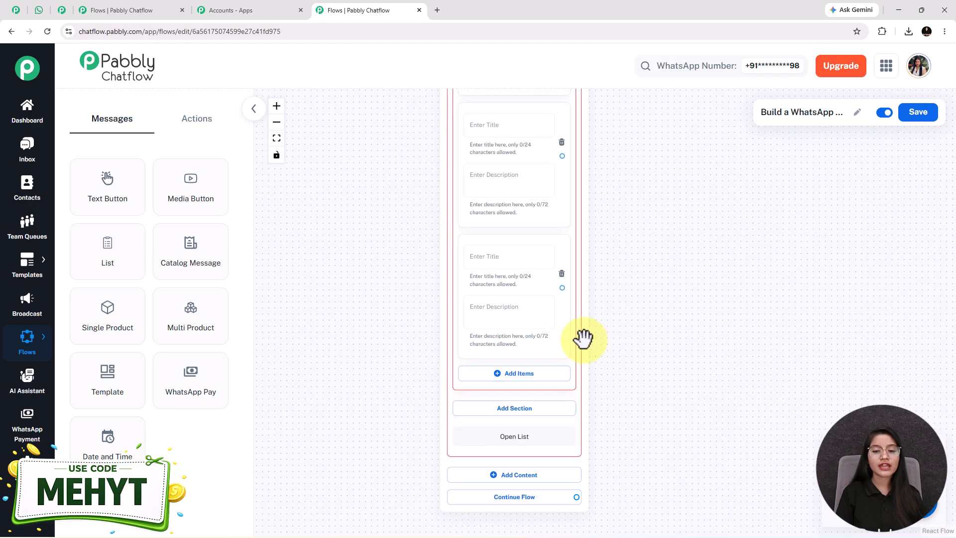
pyautogui.click(531, 374)
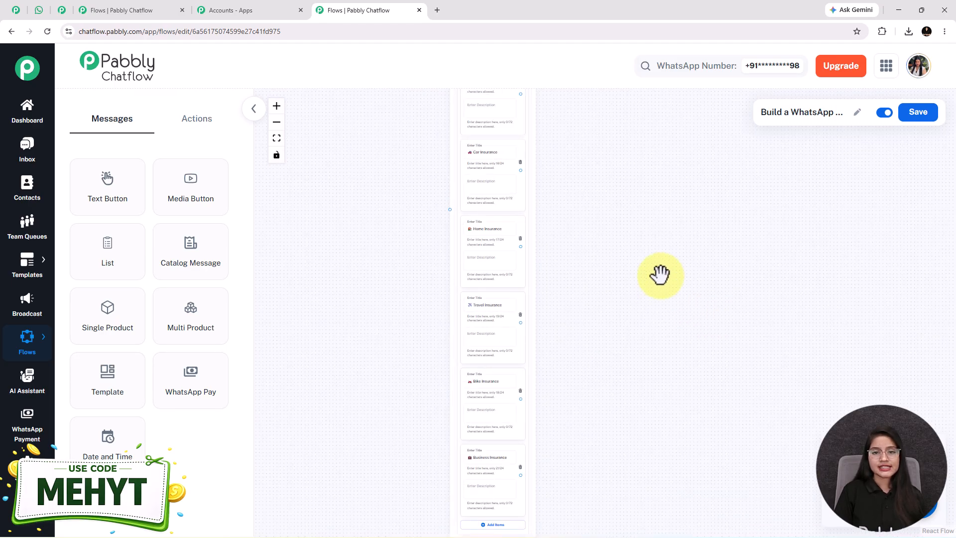
# Title the seven list items Health, Life, Car, Home, Travel, Bike and Business Insurance, each with a matching emoji.
pyautogui.moveTo(659, 273); pyautogui.dragTo(575, 326)
pyautogui.scroll(-2, 566, 314)
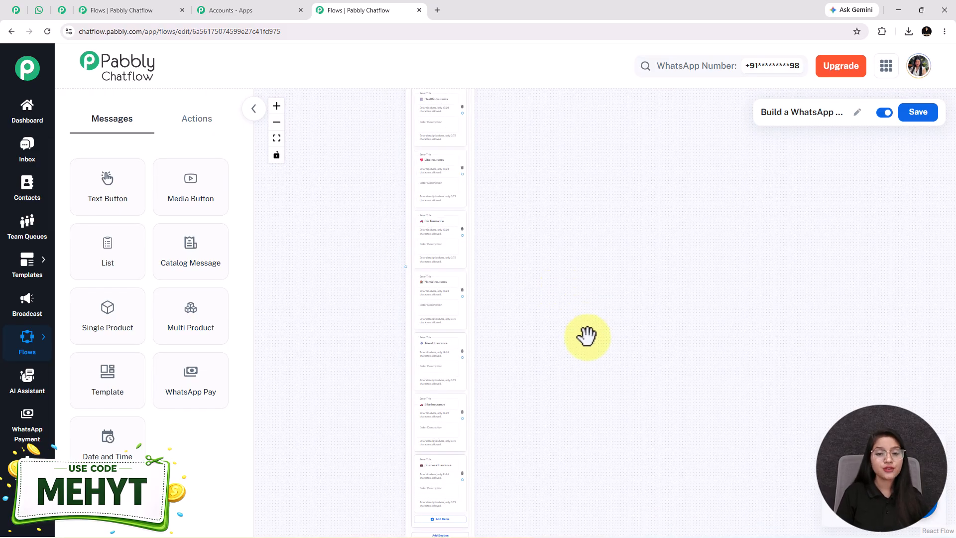
pyautogui.click(436, 467)
# Connect the Trigger node to the List node and move the Trigger down beside the list items.
pyautogui.moveTo(360, 233); pyautogui.dragTo(430, 423)
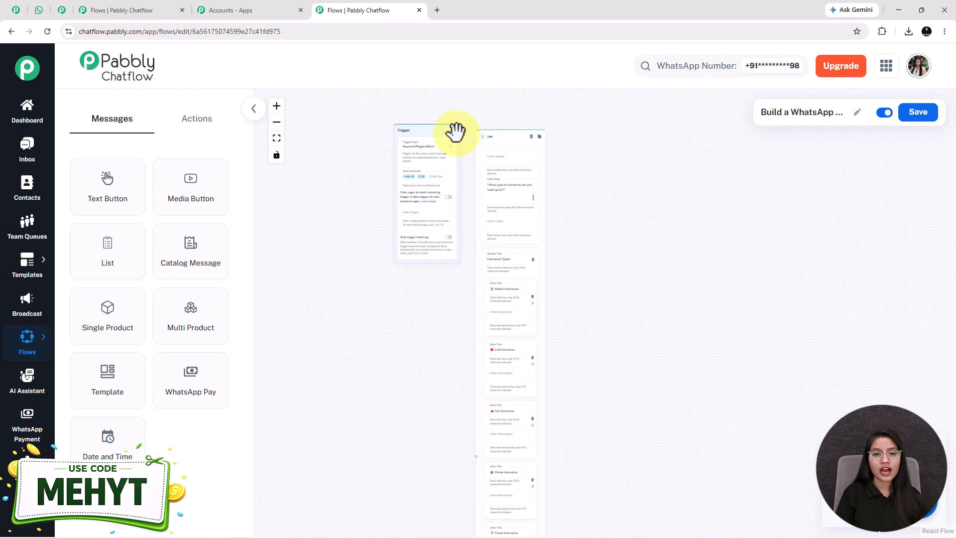
pyautogui.moveTo(453, 131); pyautogui.dragTo(477, 453)
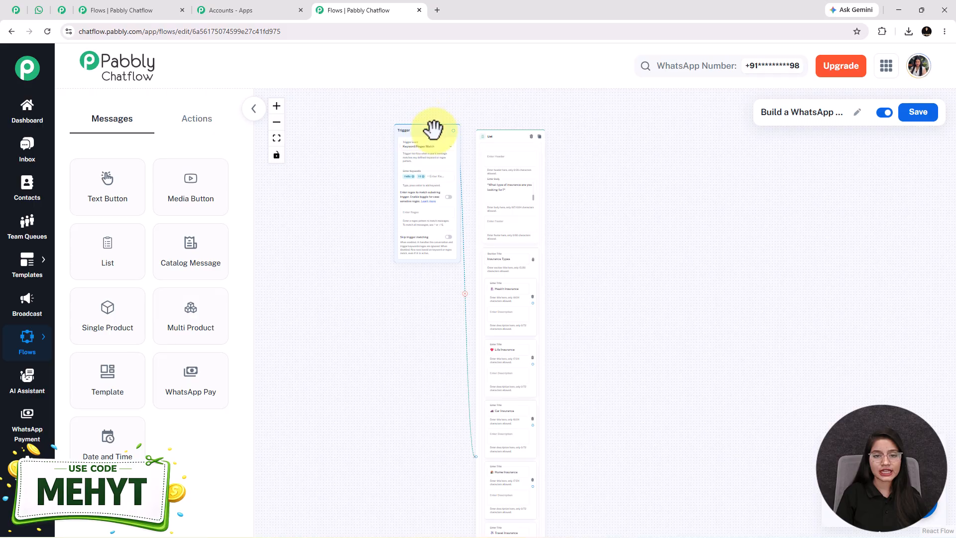
pyautogui.moveTo(433, 130); pyautogui.dragTo(422, 325)
pyautogui.moveTo(611, 374); pyautogui.dragTo(533, 223)
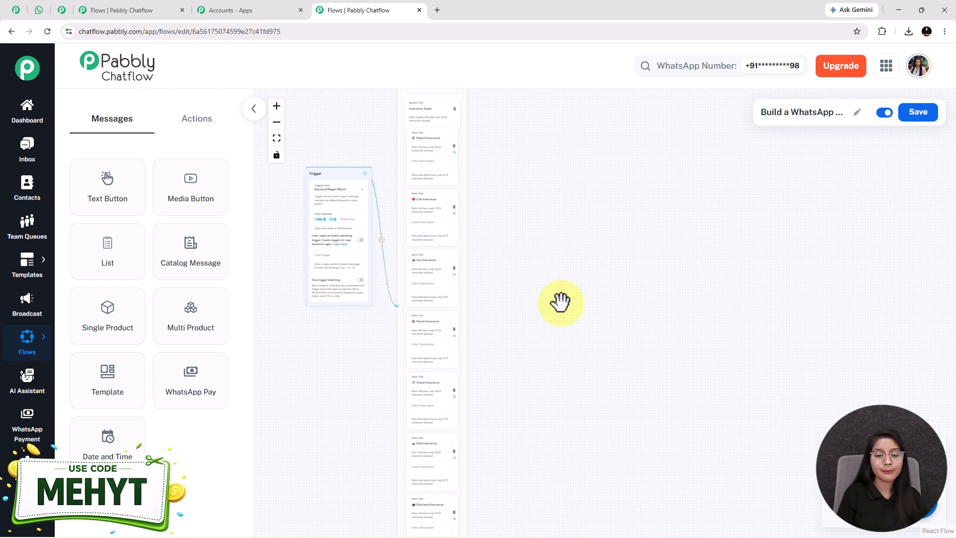
pyautogui.moveTo(546, 305); pyautogui.dragTo(495, 298)
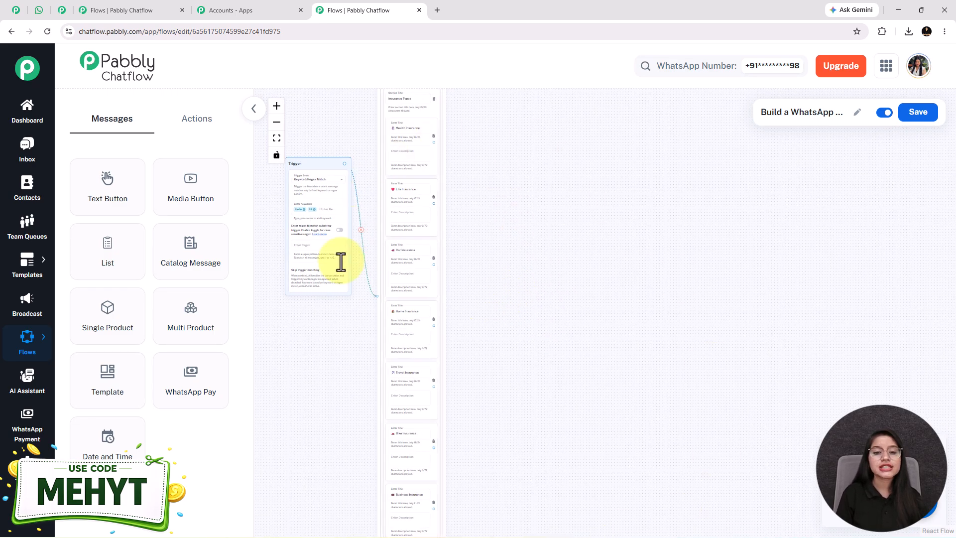
# Add a Set Custom Field node beside the list and select insurance_type as its contact custom field.
pyautogui.click(208, 130)
pyautogui.moveTo(207, 335); pyautogui.dragTo(482, 117)
pyautogui.scroll(5, 484, 145)
pyautogui.click(484, 143)
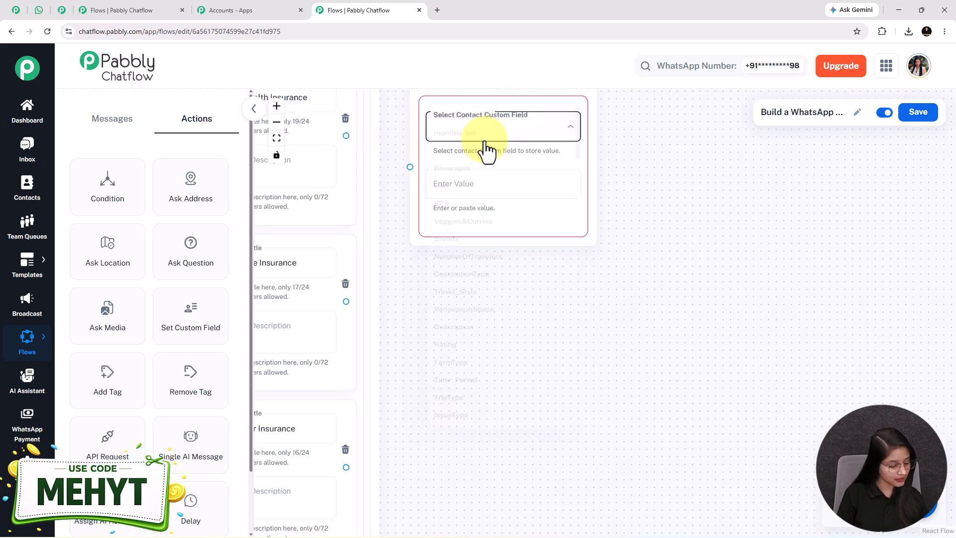
pyautogui.press('i')
pyautogui.press('i')
pyautogui.press('i')
pyautogui.press('i')
pyautogui.press('i')
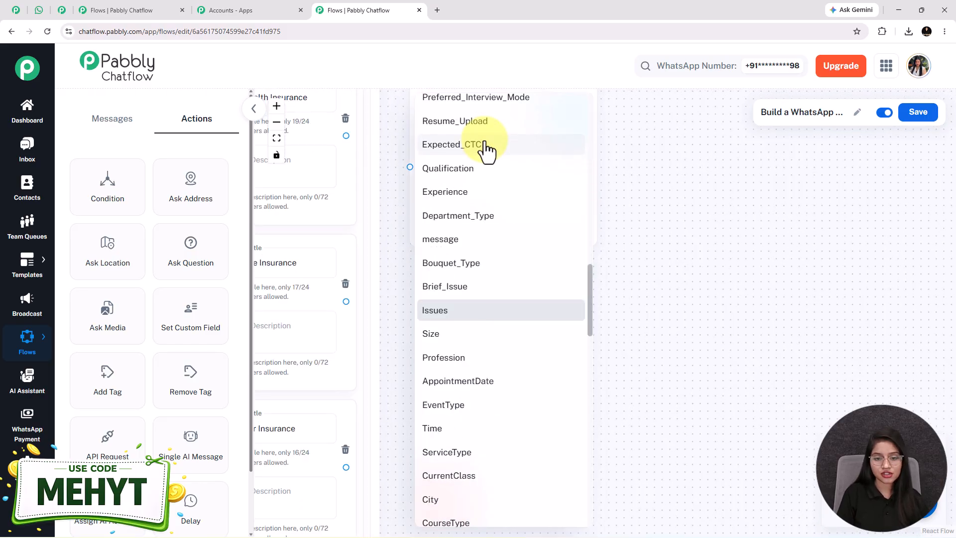
pyautogui.press('i')
pyautogui.click(497, 312)
# Copy the Health Insurance item title into the custom field node's value and connect that list item to the node.
pyautogui.moveTo(483, 313); pyautogui.dragTo(609, 466)
pyautogui.click(401, 253)
pyautogui.hotkey('ctrl', 'a')
pyautogui.click(628, 348)
pyautogui.write('📔 Health Insurance')
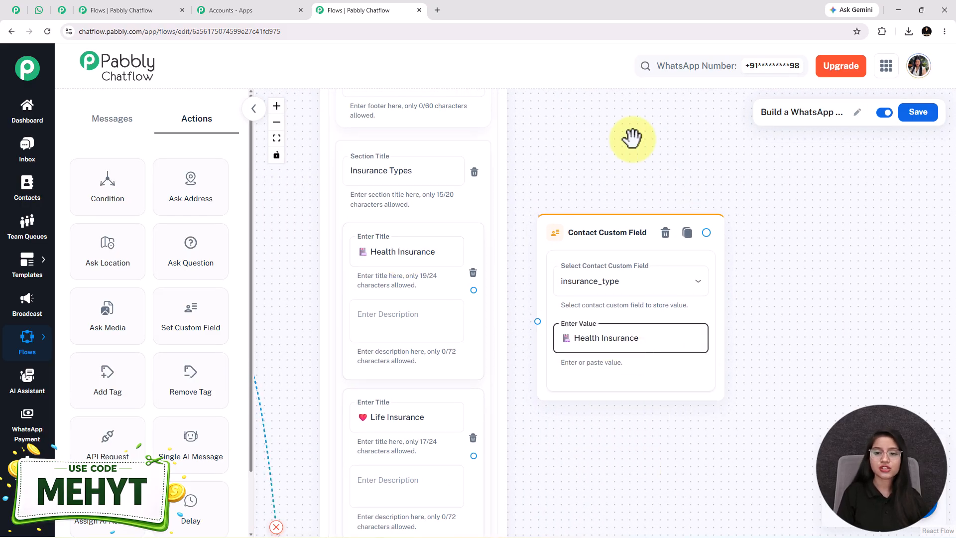
pyautogui.moveTo(474, 290); pyautogui.dragTo(538, 321)
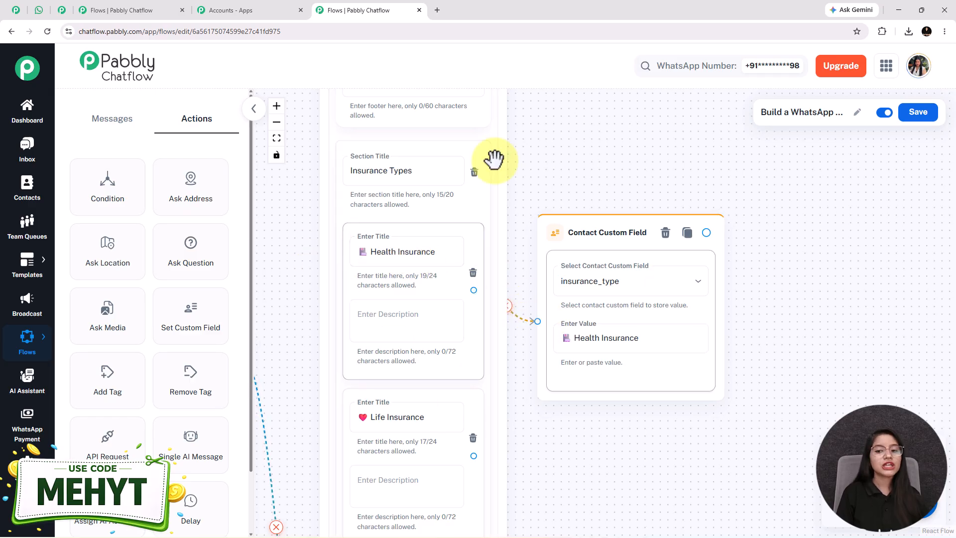
# Add insurance_type custom field nodes for Life, Car, Home, Travel, Bike and Business Insurance, and connect each to its list item.
pyautogui.moveTo(27, 338)
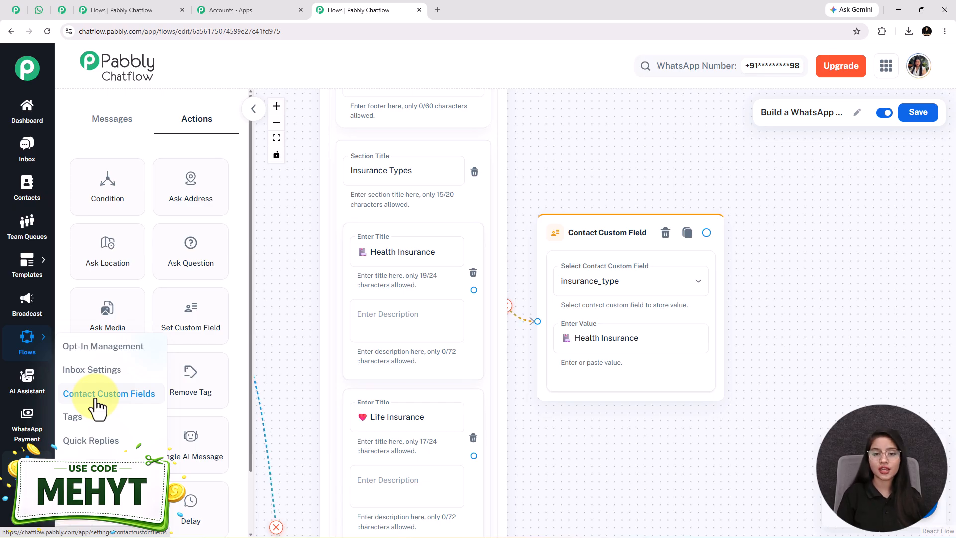
pyautogui.scroll(-2, 587, 448)
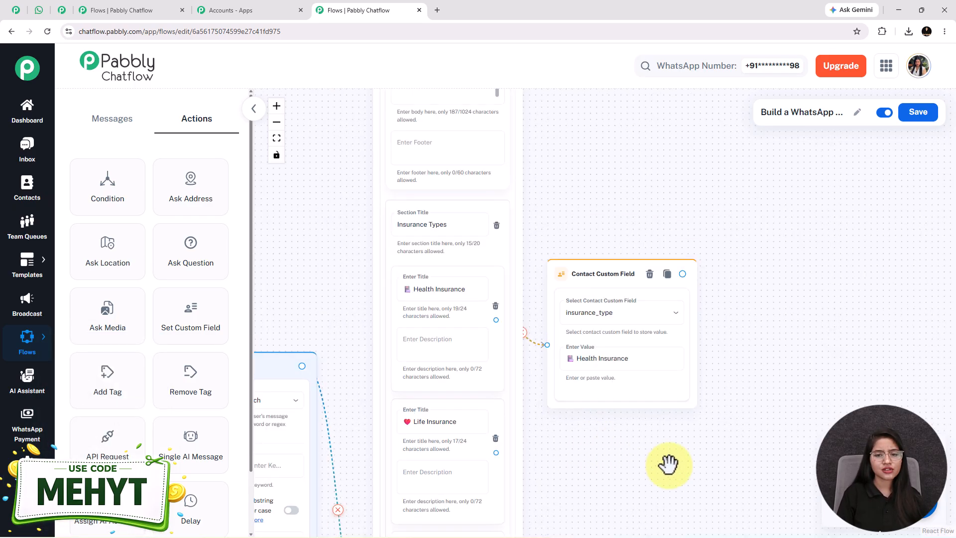
pyautogui.moveTo(649, 401); pyautogui.dragTo(647, 363)
pyautogui.scroll(-4, 640, 398)
pyautogui.moveTo(639, 398); pyautogui.dragTo(508, 208)
pyautogui.scroll(-2, 503, 215)
pyautogui.moveTo(516, 264); pyautogui.dragTo(505, 292)
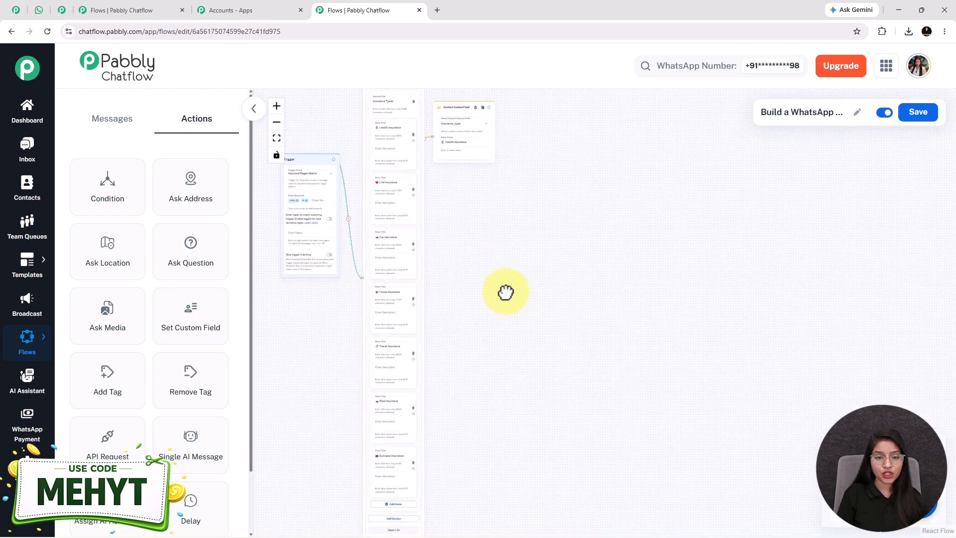
pyautogui.scroll(1, 505, 291)
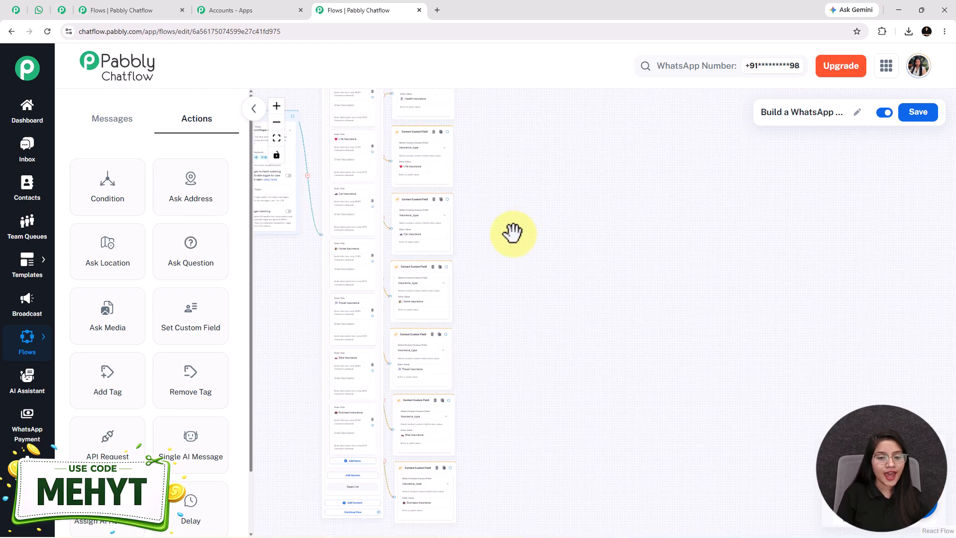
pyautogui.scroll(1, 512, 232)
pyautogui.moveTo(487, 381); pyautogui.dragTo(521, 304)
pyautogui.scroll(2, 438, 423)
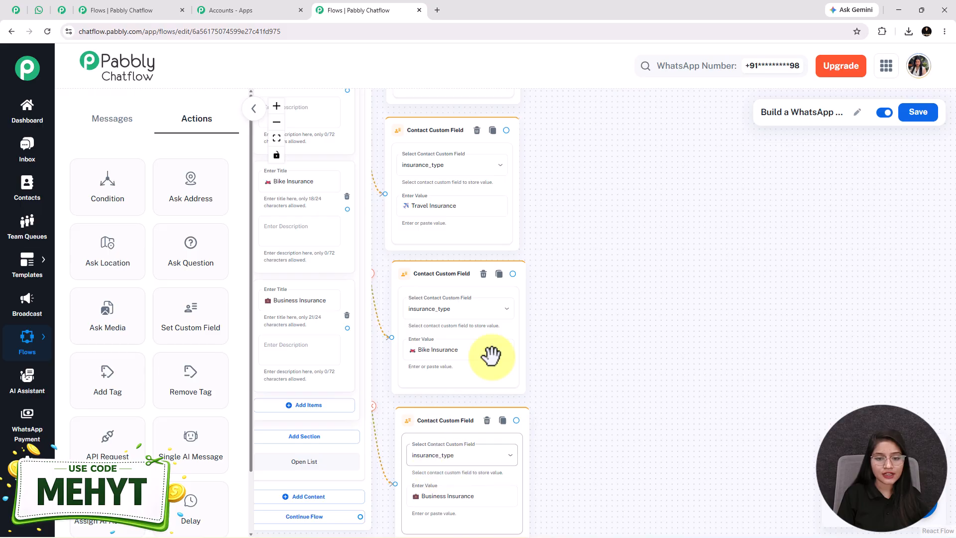
# Compare the list item titles with the values in their connected insurance_type custom field nodes.
pyautogui.scroll(5, 576, 277)
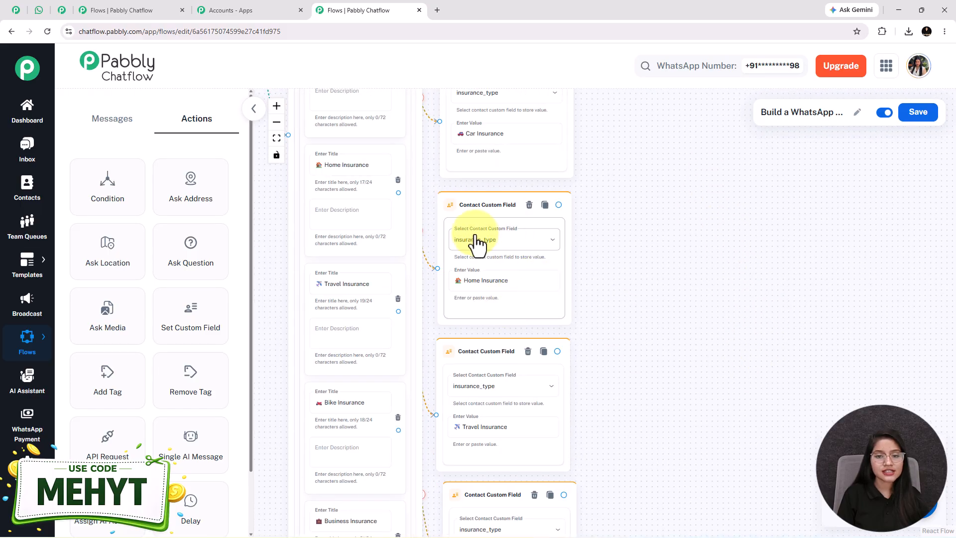
pyautogui.moveTo(646, 209)
pyautogui.mouseDown()
pyautogui.moveTo(669, 332)
pyautogui.moveTo(663, 370)
pyautogui.mouseUp()
pyautogui.tripleClick(504, 322)
pyautogui.moveTo(651, 212); pyautogui.dragTo(697, 374)
pyautogui.tripleClick(406, 390)
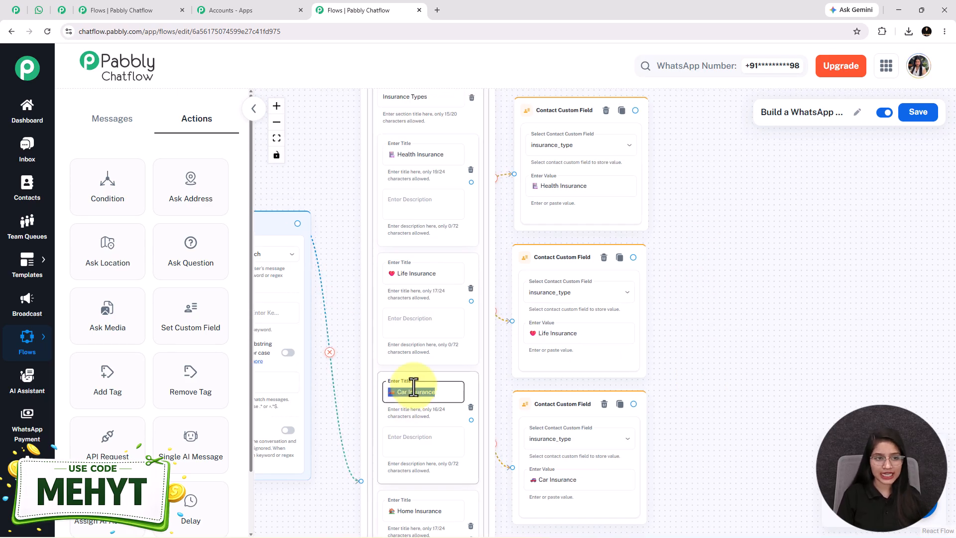
pyautogui.scroll(2, 503, 362)
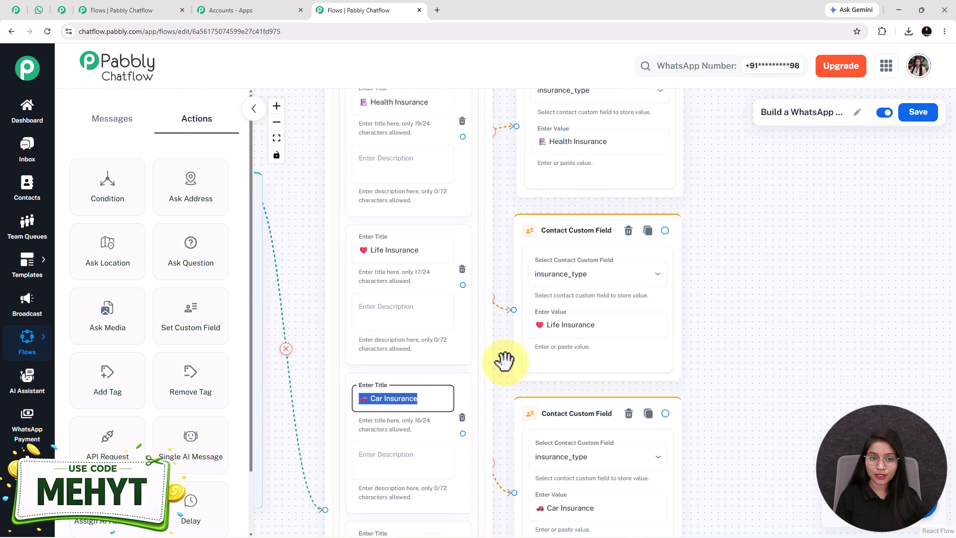
# Compare the Life Insurance item title with the value in its connected custom field node.
pyautogui.click(401, 250)
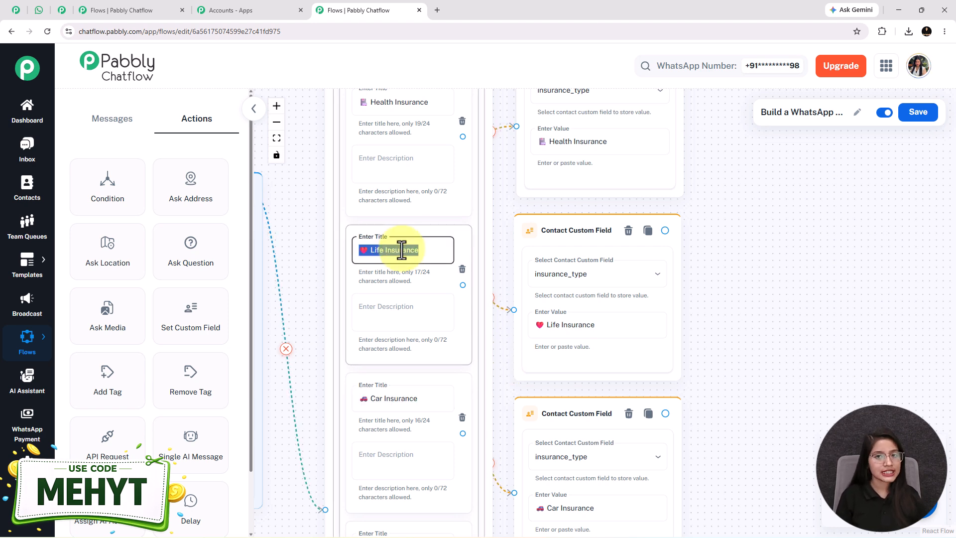
pyautogui.tripleClick(570, 329)
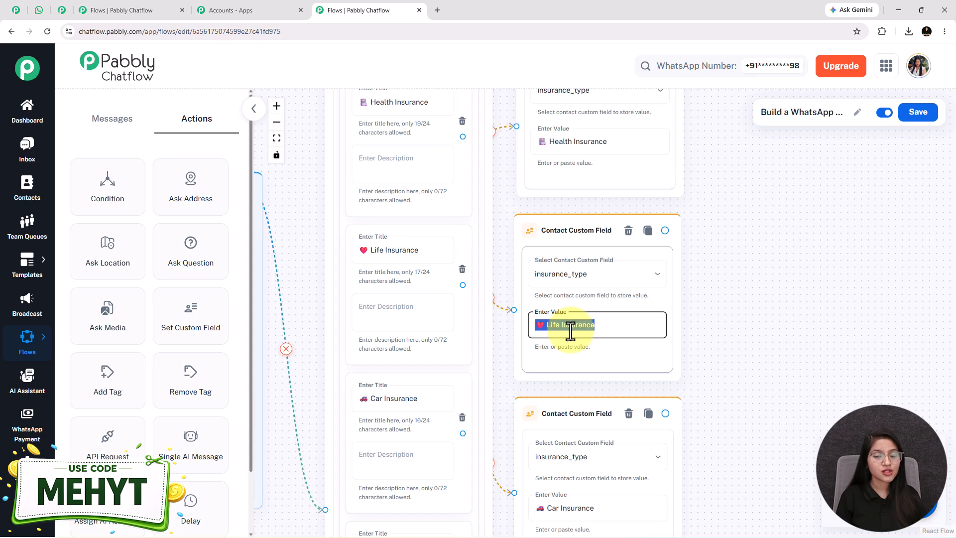
pyautogui.scroll(-5, 570, 329)
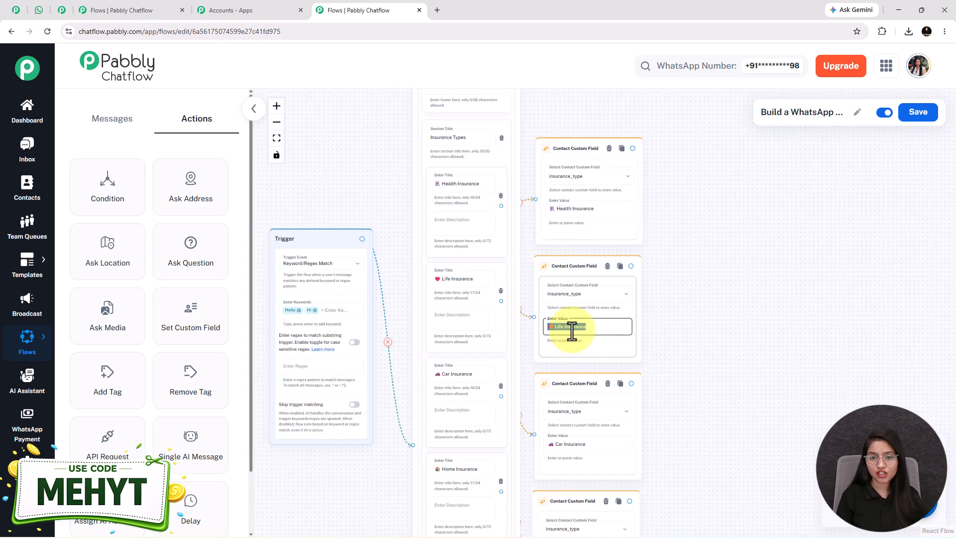
pyautogui.moveTo(723, 358); pyautogui.dragTo(637, 264)
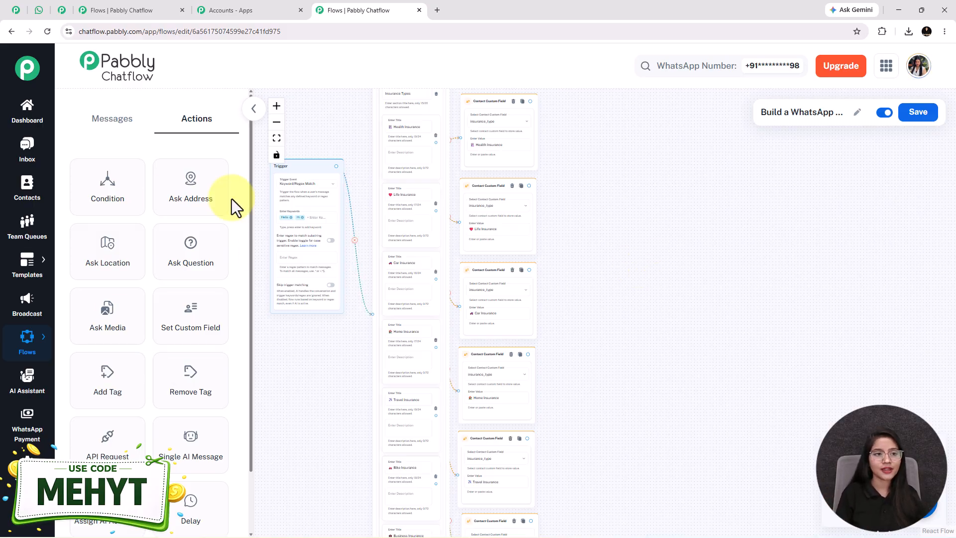
# Check the chatbot's next question in WhatsApp Web and add a Question node in Pabbly Chatflow with the message "*May I know your full name?*".
pyautogui.click(38, 10)
pyautogui.scroll(-3, 640, 274)
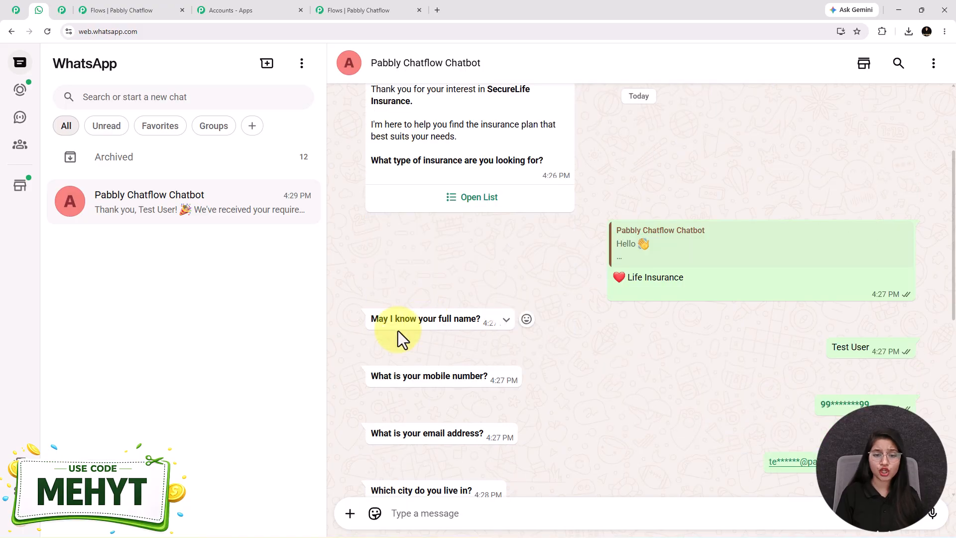
pyautogui.click(358, 10)
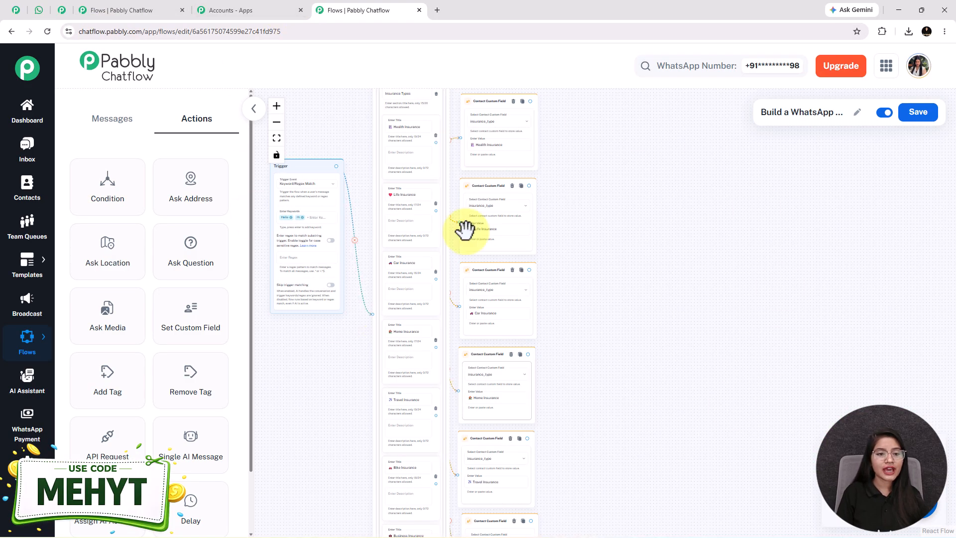
pyautogui.moveTo(203, 241); pyautogui.dragTo(621, 226)
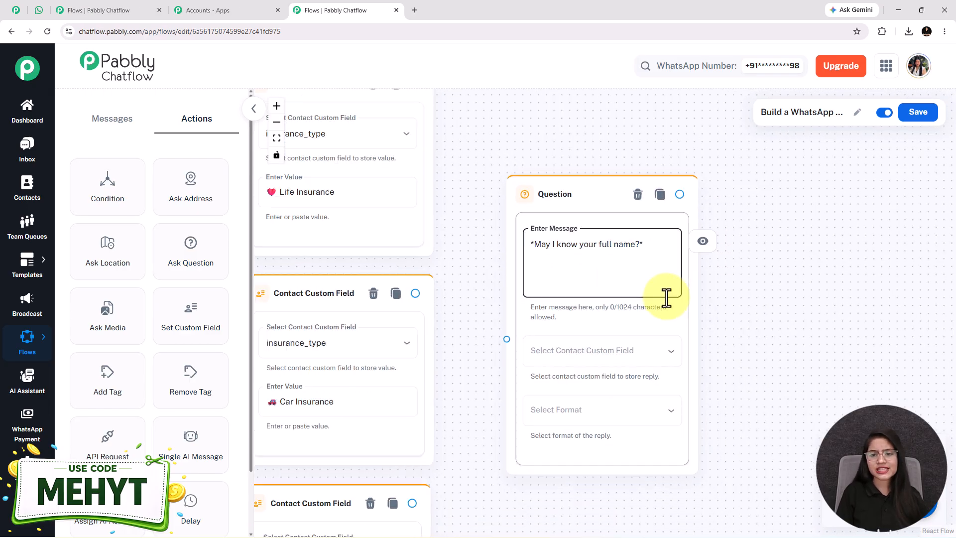
# Store the full-name question's reply in the FullName contact custom field and set the reply format to Text.
pyautogui.click(505, 326)
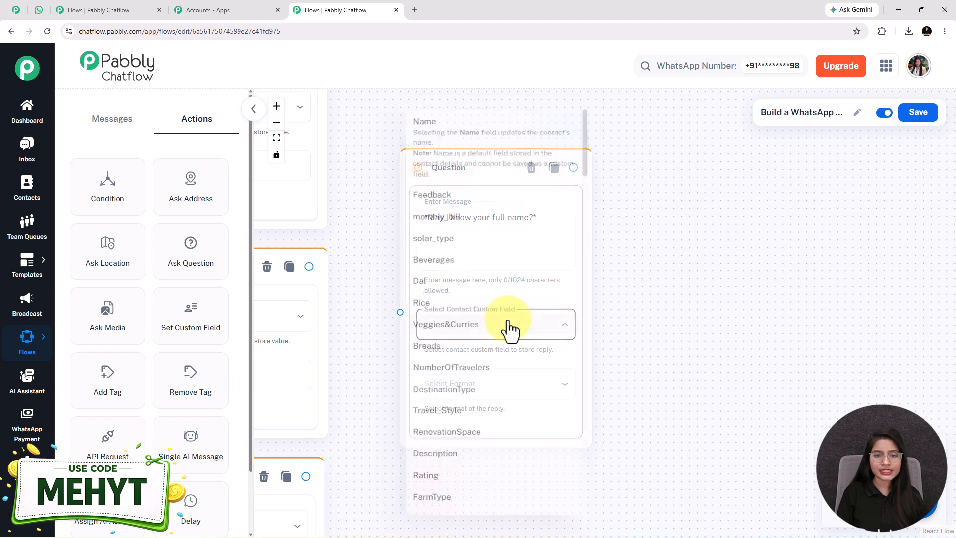
pyautogui.scroll(-10, 508, 328)
pyautogui.scroll(10, 471, 327)
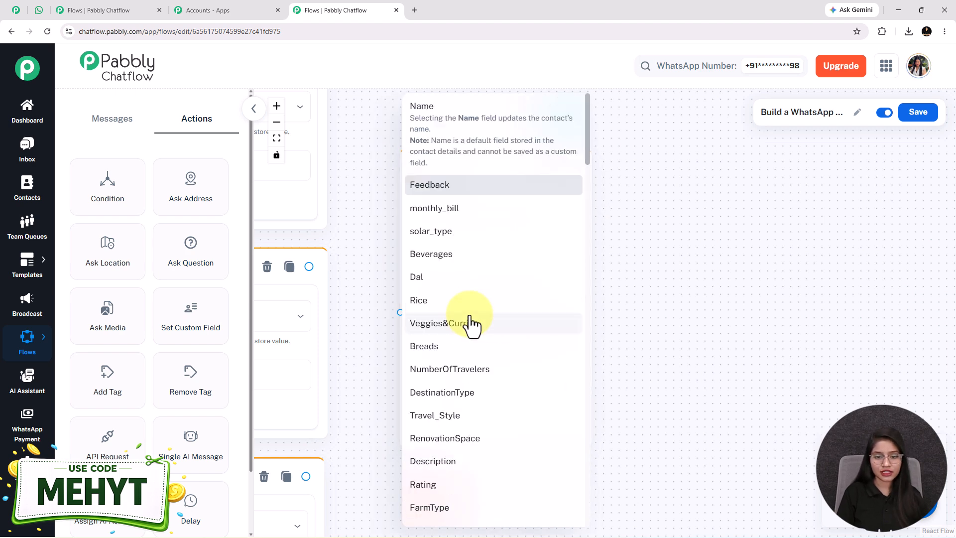
pyautogui.scroll(-15, 448, 333)
pyautogui.press('Escape')
pyautogui.click(480, 384)
pyautogui.click(448, 396)
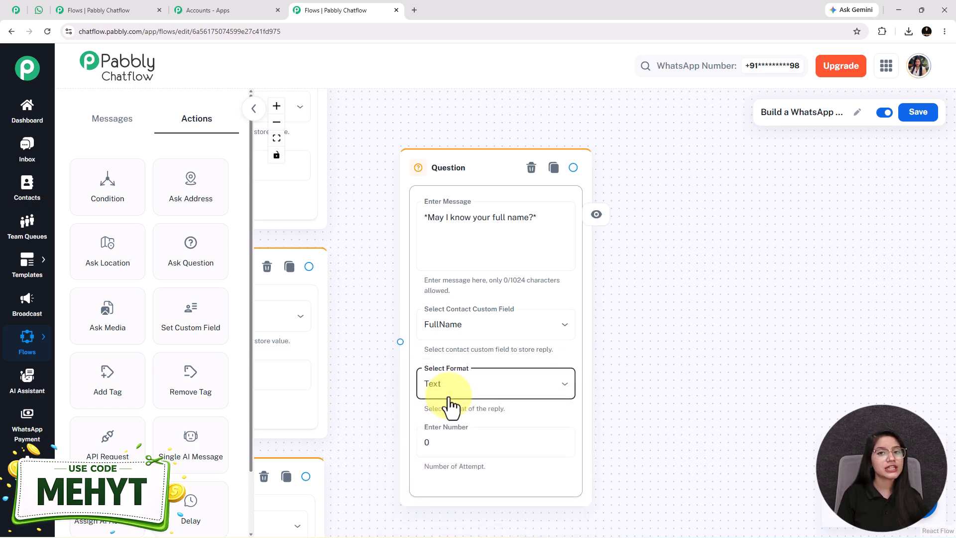
# Examine the full-name question's attempt number, message and available reply formats, keeping Text selected.
pyautogui.click(472, 434)
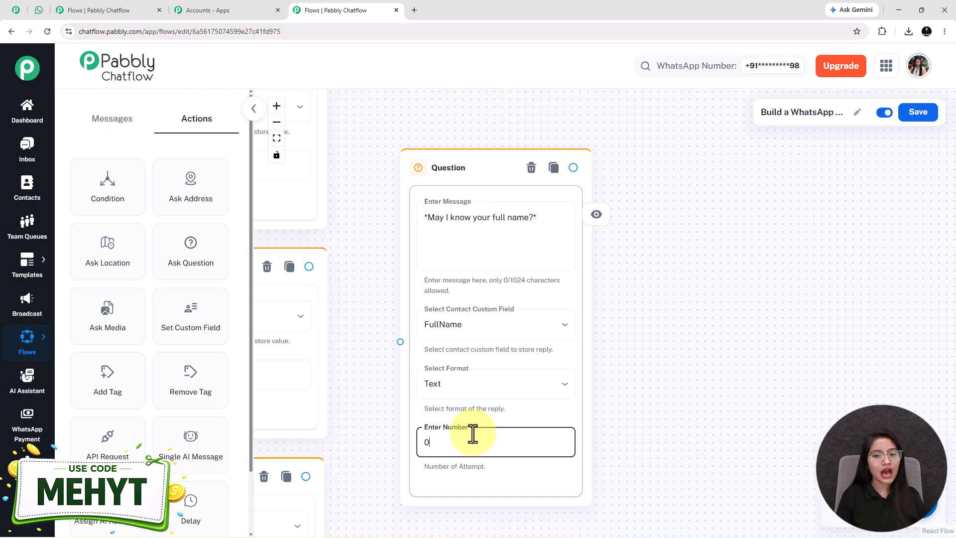
pyautogui.tripleClick(480, 221)
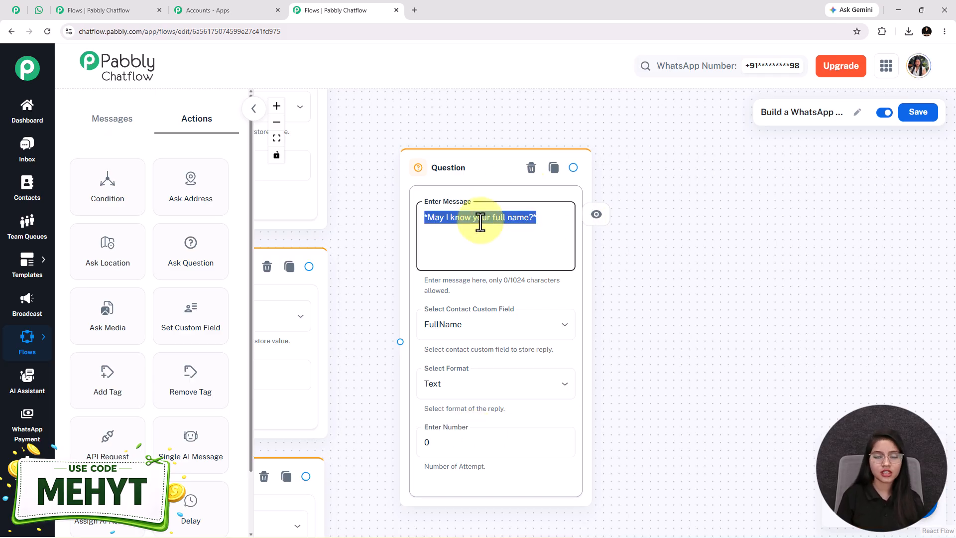
pyautogui.click(508, 386)
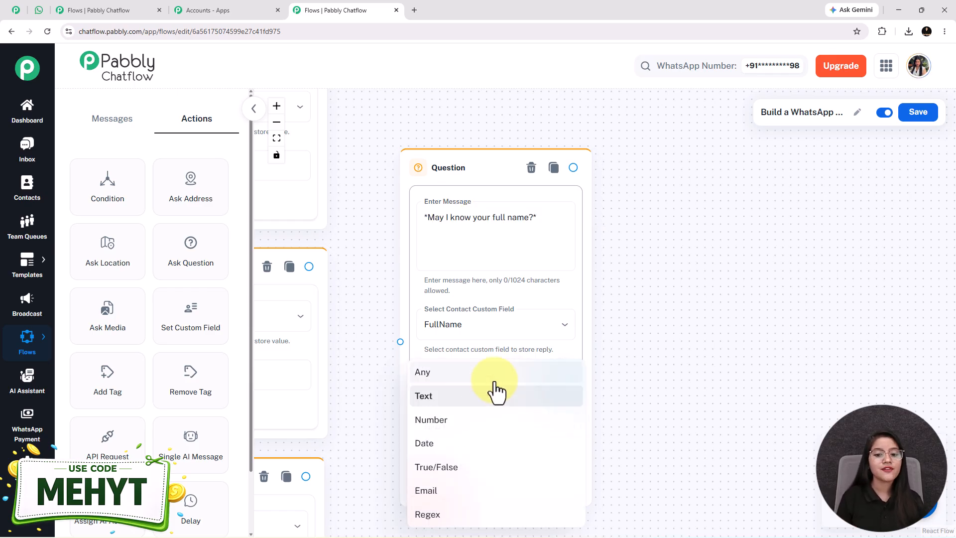
pyautogui.click(468, 397)
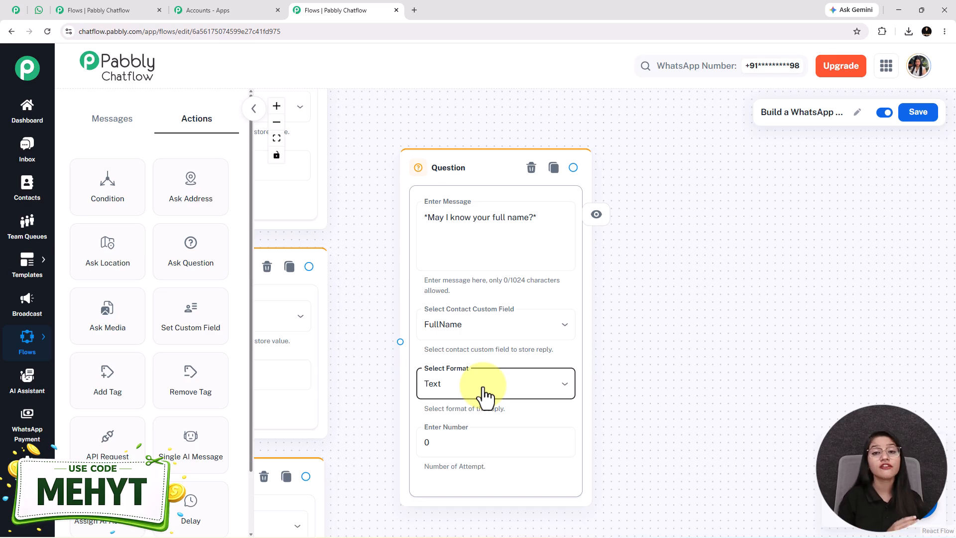
# Set the full-name question's number of attempts to 1 and enter the validation error message "Please share your name".
pyautogui.click(478, 437)
pyautogui.write('1')
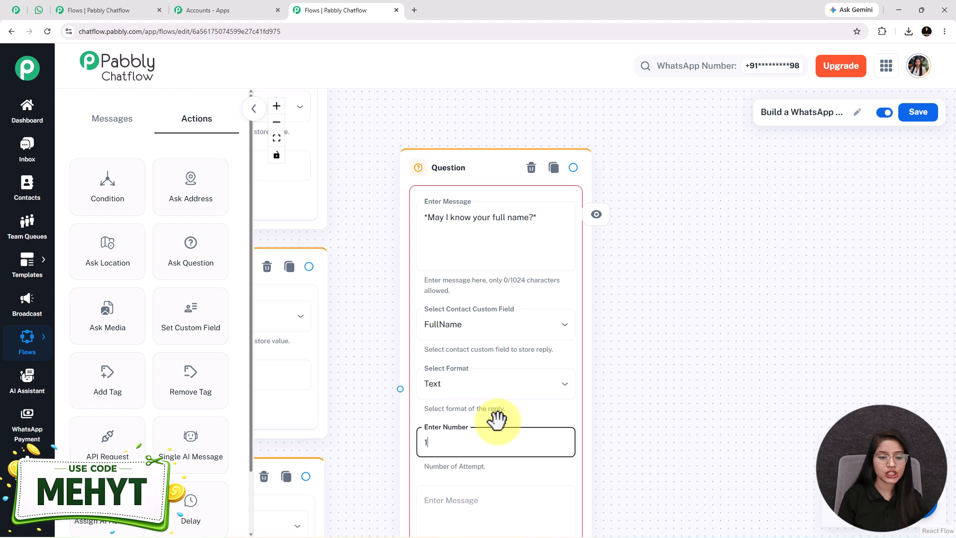
pyautogui.moveTo(646, 464); pyautogui.dragTo(646, 373)
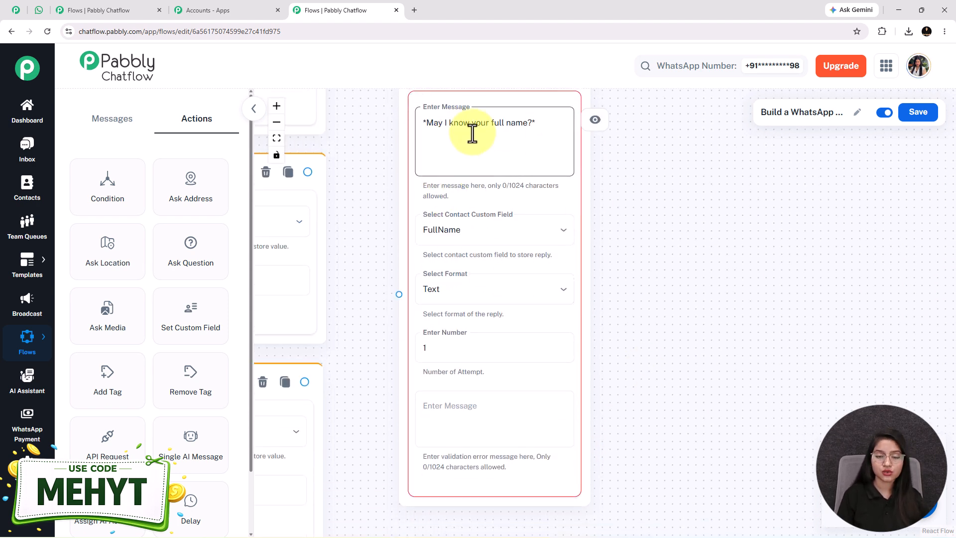
pyautogui.click(448, 424)
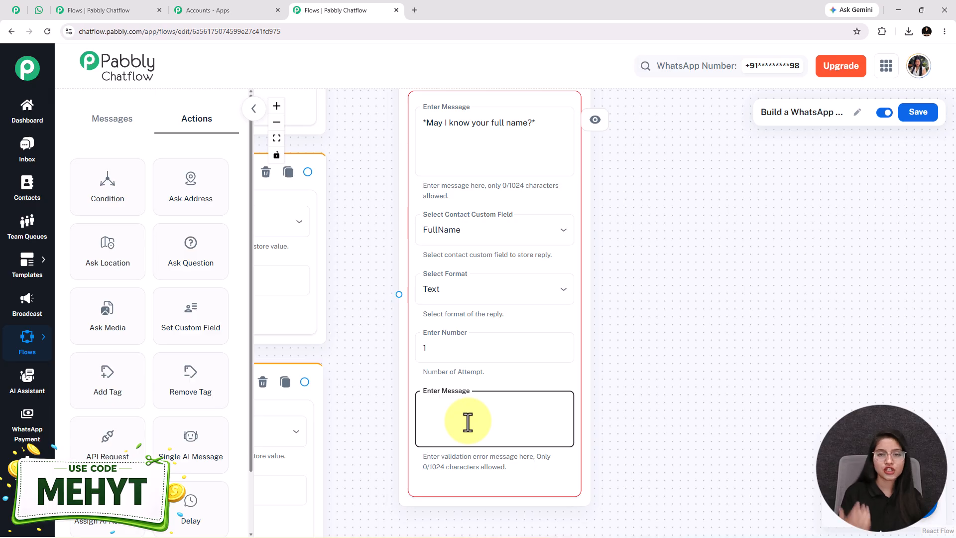
pyautogui.write('Please share your name')
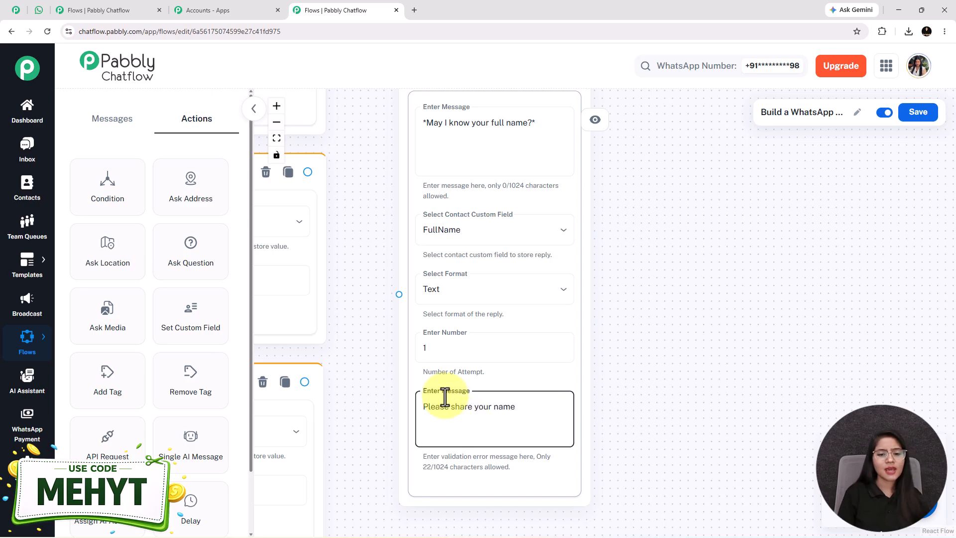
# Set the full-name question's number of attempts back to 0.
pyautogui.click(454, 356)
pyautogui.press('BackSpace')
pyautogui.write('0')
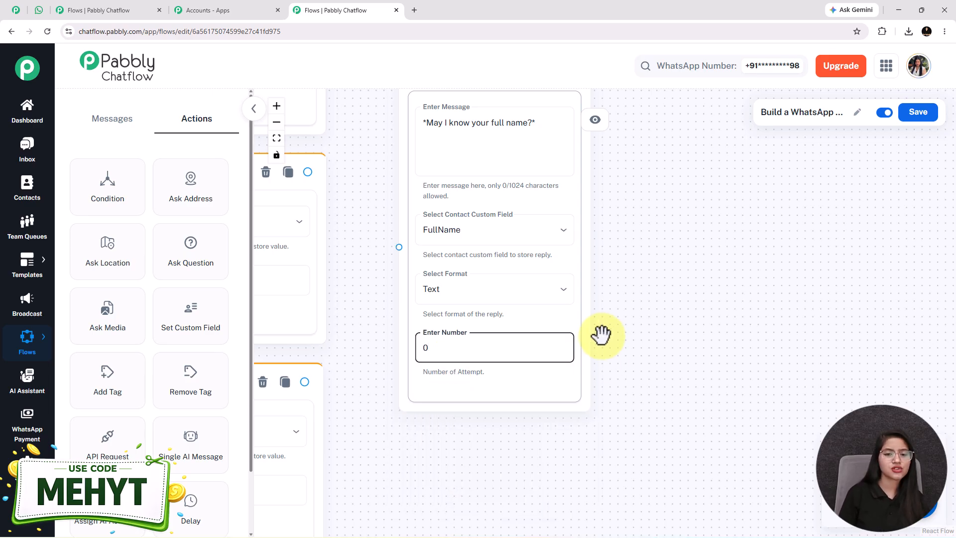
# Connect all seven insurance_type custom field nodes to the full-name Question node.
pyautogui.scroll(-3, 606, 353)
pyautogui.scroll(-3, 434, 129)
pyautogui.moveTo(435, 130); pyautogui.dragTo(461, 274)
pyautogui.moveTo(437, 500); pyautogui.dragTo(463, 275)
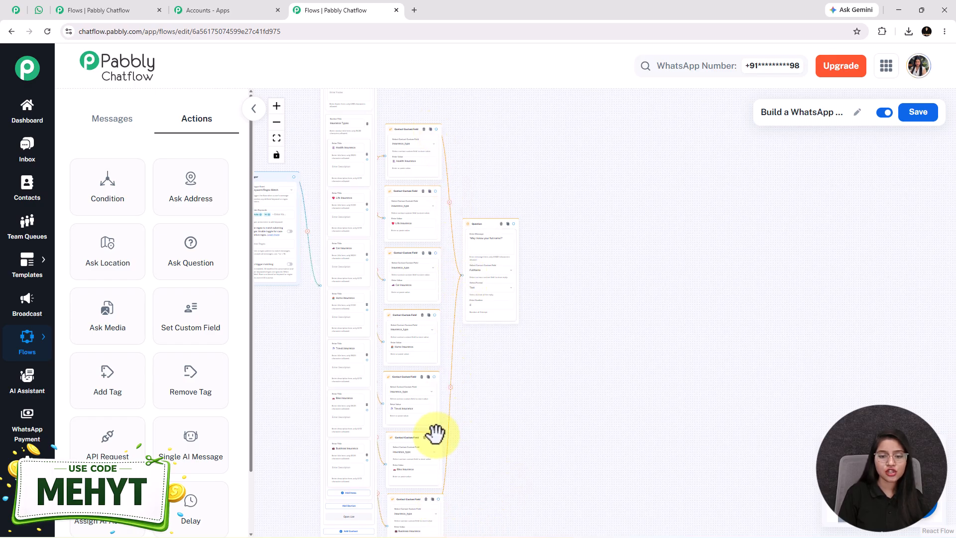
pyautogui.moveTo(435, 438); pyautogui.dragTo(462, 274)
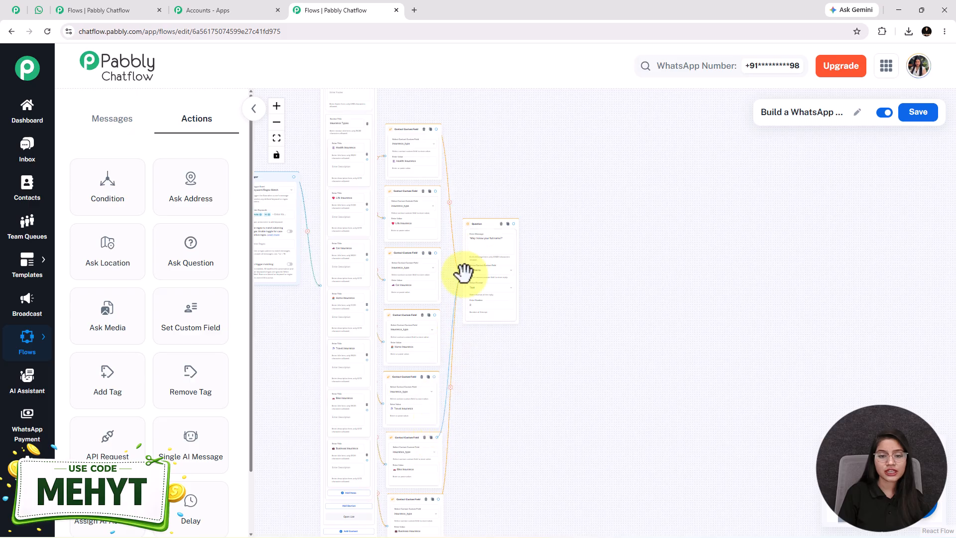
pyautogui.moveTo(432, 376); pyautogui.dragTo(461, 275)
pyautogui.moveTo(435, 314); pyautogui.dragTo(461, 273)
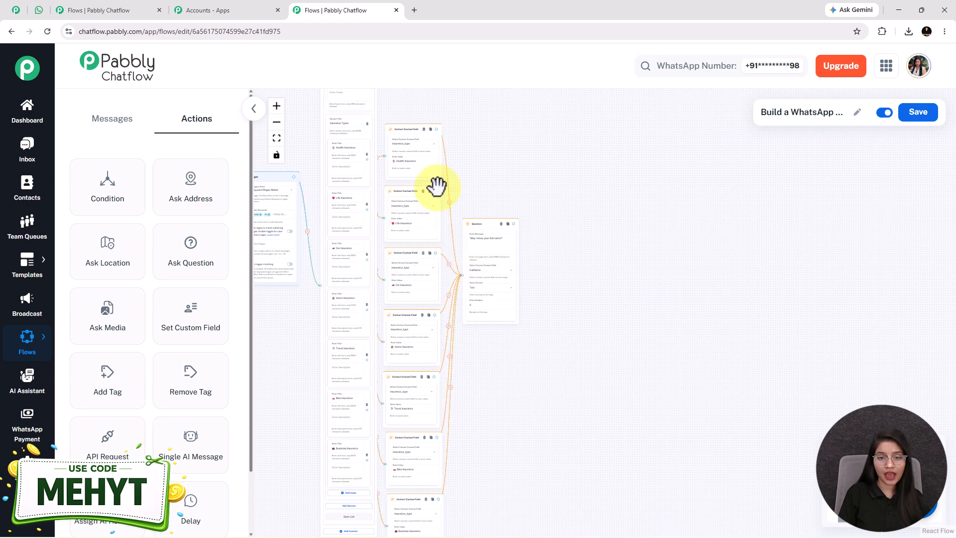
pyautogui.moveTo(434, 192); pyautogui.dragTo(462, 274)
pyautogui.scroll(3, 502, 224)
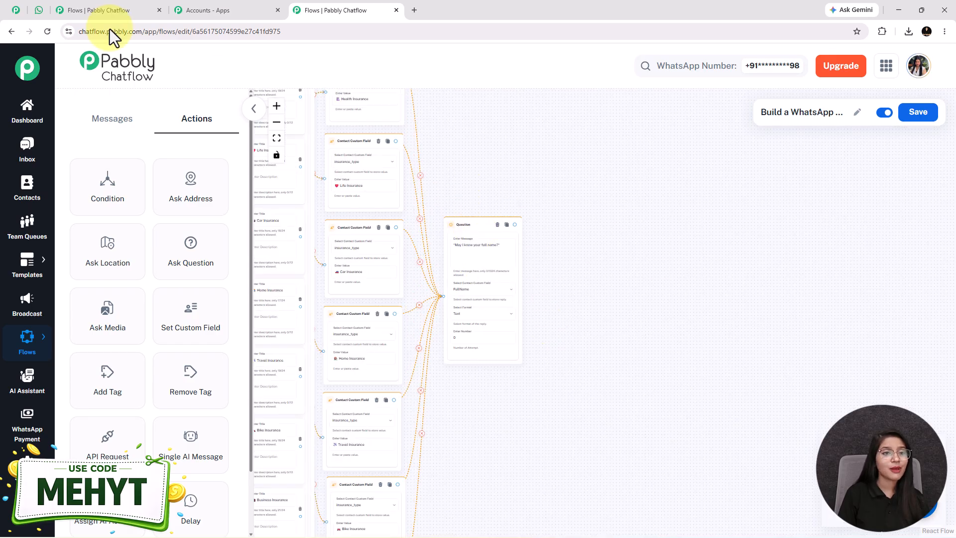
# Read through the remaining chatbot questions in the WhatsApp Web conversation, from mobile number to preferred budget and the closing message.
pyautogui.click(38, 5)
pyautogui.scroll(-1, 505, 371)
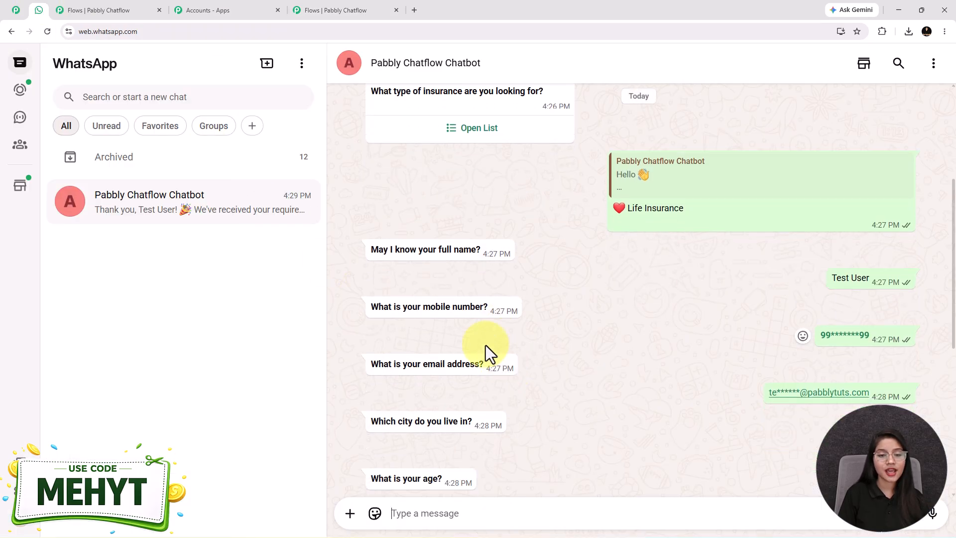
pyautogui.scroll(-1, 500, 356)
pyautogui.moveTo(376, 277); pyautogui.dragTo(491, 277)
pyautogui.moveTo(418, 334); pyautogui.dragTo(518, 348)
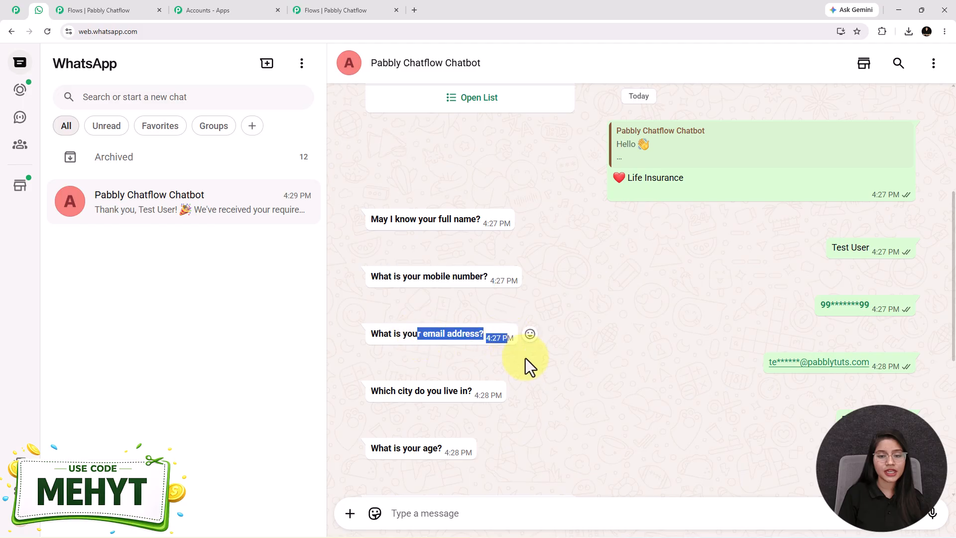
pyautogui.scroll(-2, 448, 353)
pyautogui.moveTo(383, 293); pyautogui.dragTo(469, 291)
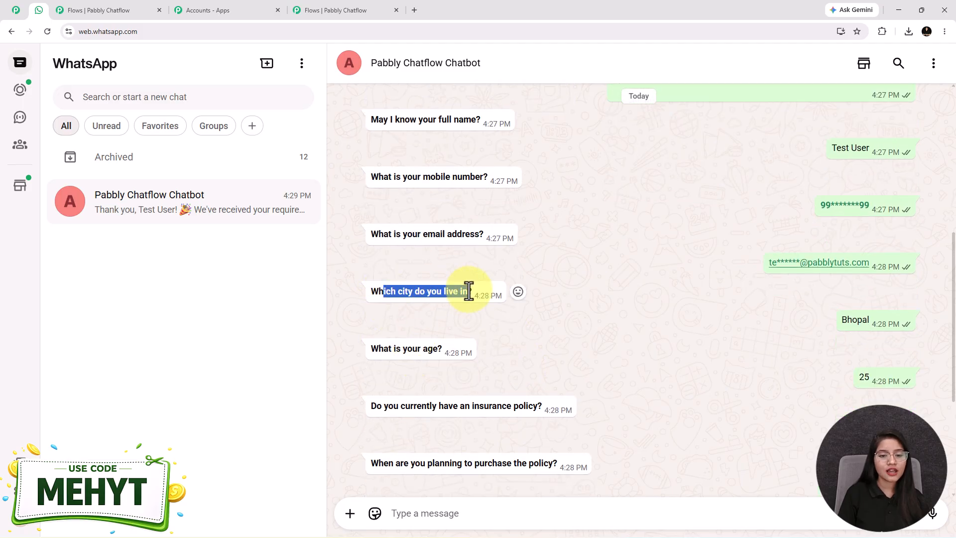
pyautogui.scroll(-1, 386, 350)
pyautogui.moveTo(391, 298); pyautogui.dragTo(473, 304)
pyautogui.moveTo(388, 356); pyautogui.dragTo(543, 357)
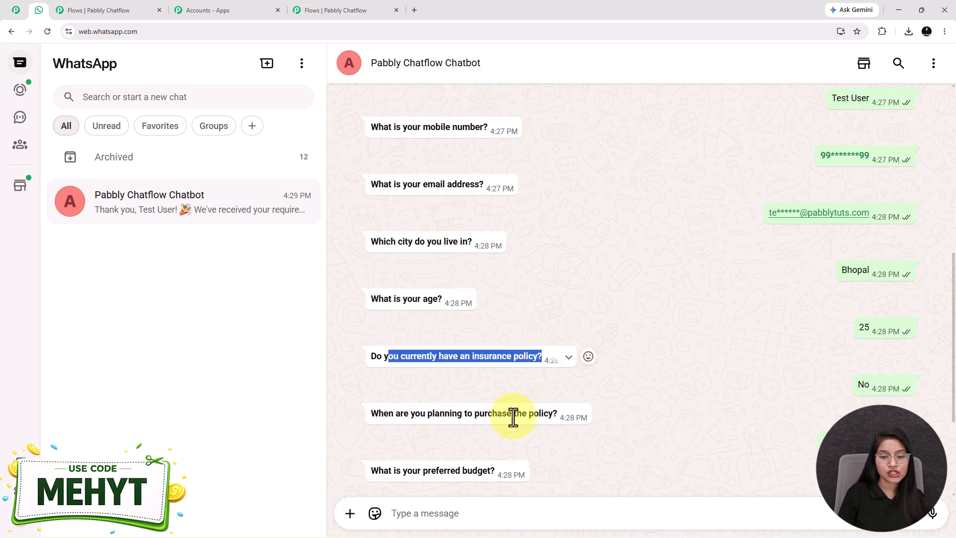
pyautogui.scroll(-2, 498, 411)
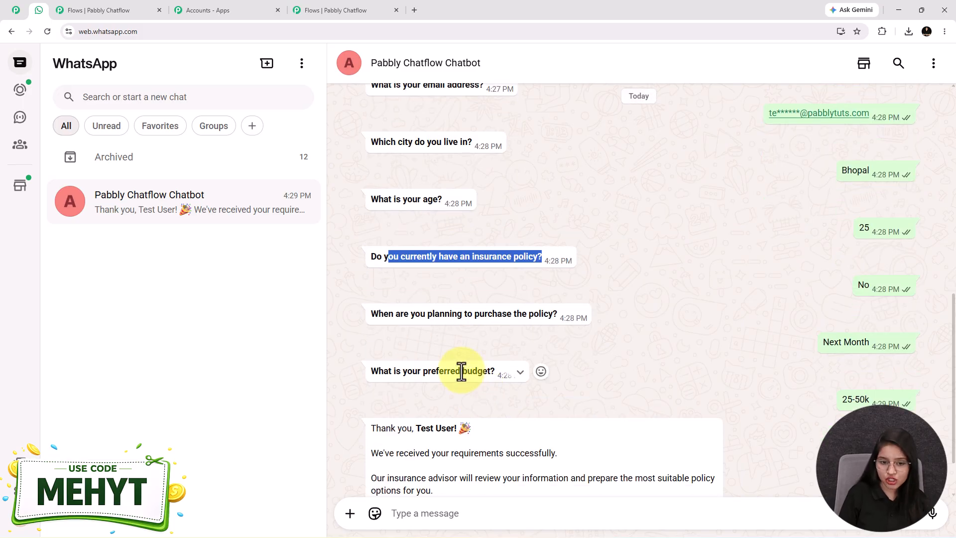
pyautogui.scroll(-1, 461, 372)
pyautogui.scroll(4, 462, 371)
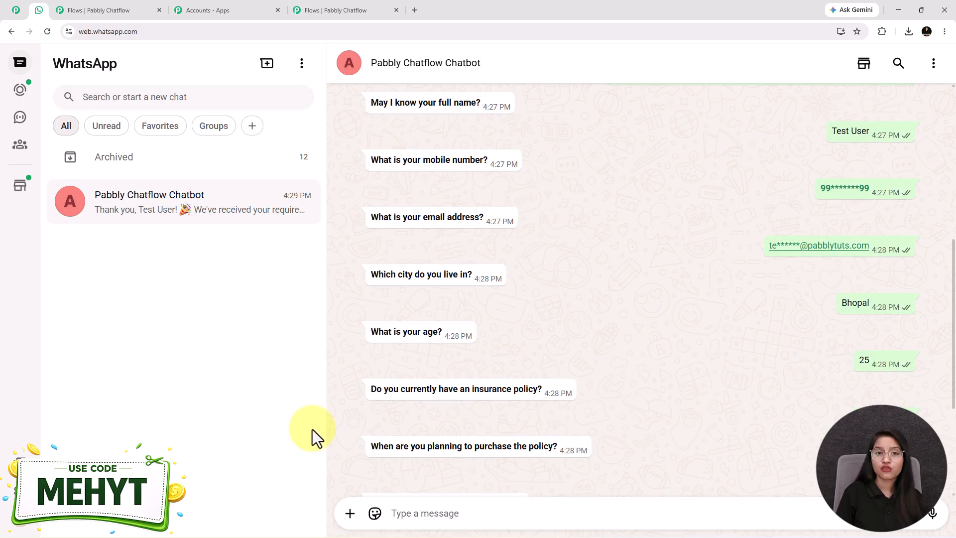
# Return to Pabbly Chatflow and review the message, custom field and reply format of each Question node from mobile number to preferred budget.
pyautogui.click(313, 10)
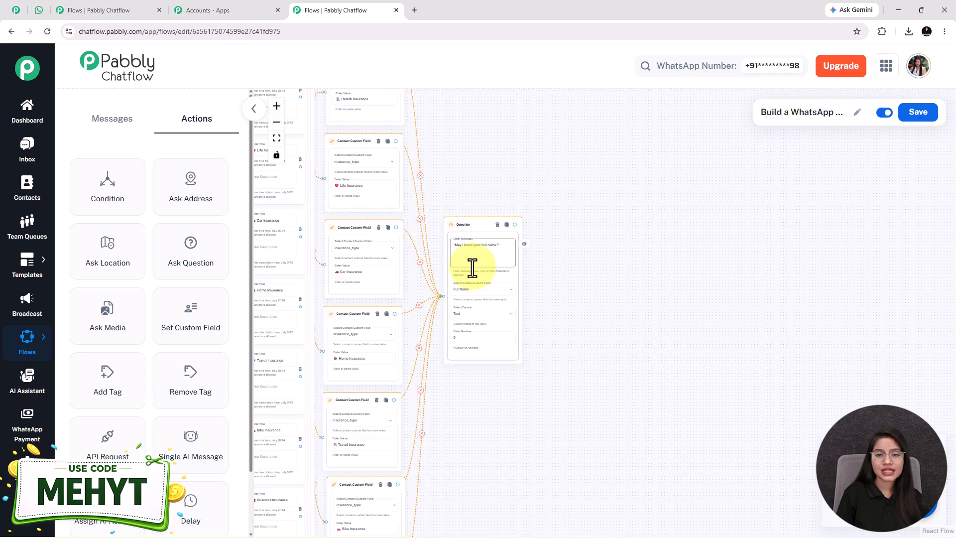
pyautogui.scroll(-3, 510, 286)
pyautogui.moveTo(709, 311); pyautogui.dragTo(551, 276)
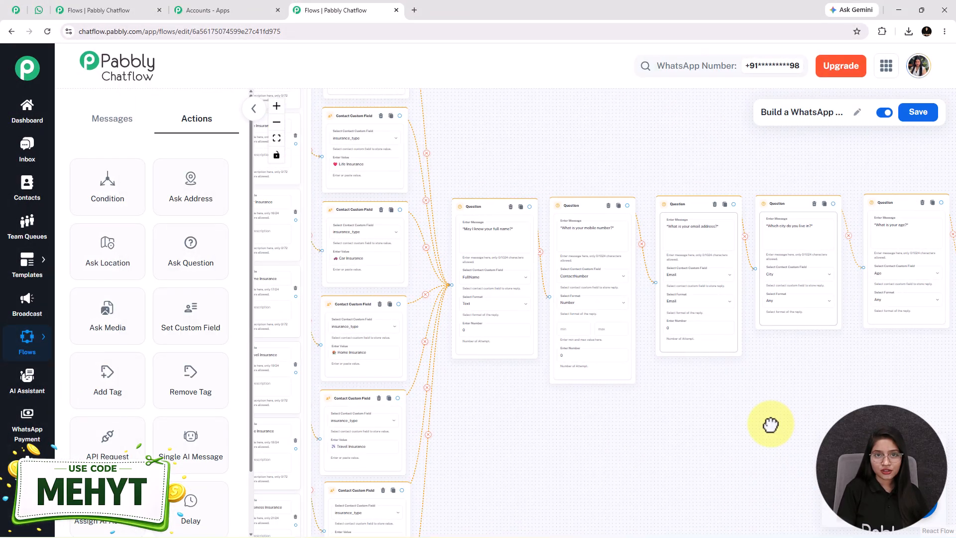
pyautogui.moveTo(637, 430); pyautogui.dragTo(488, 435)
pyautogui.scroll(4, 398, 273)
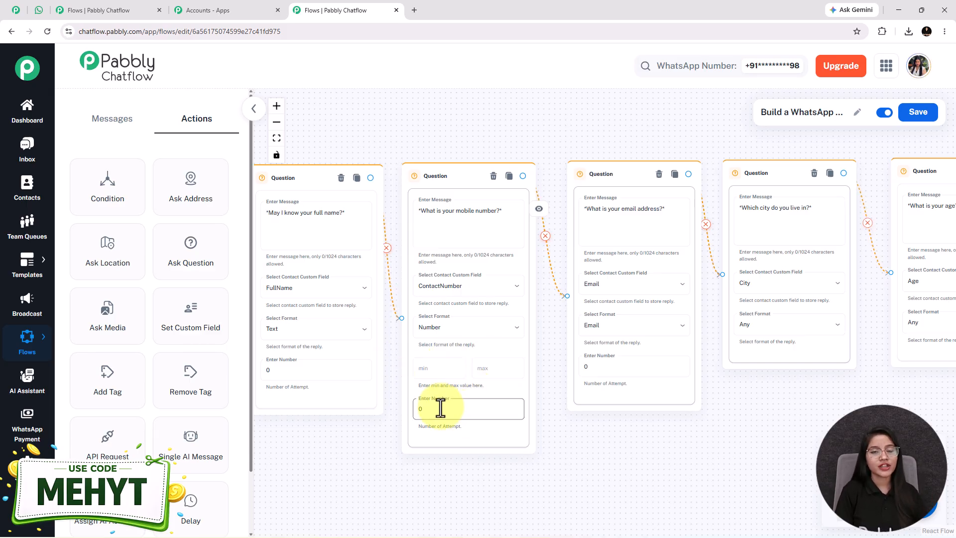
pyautogui.moveTo(655, 497); pyautogui.dragTo(538, 494)
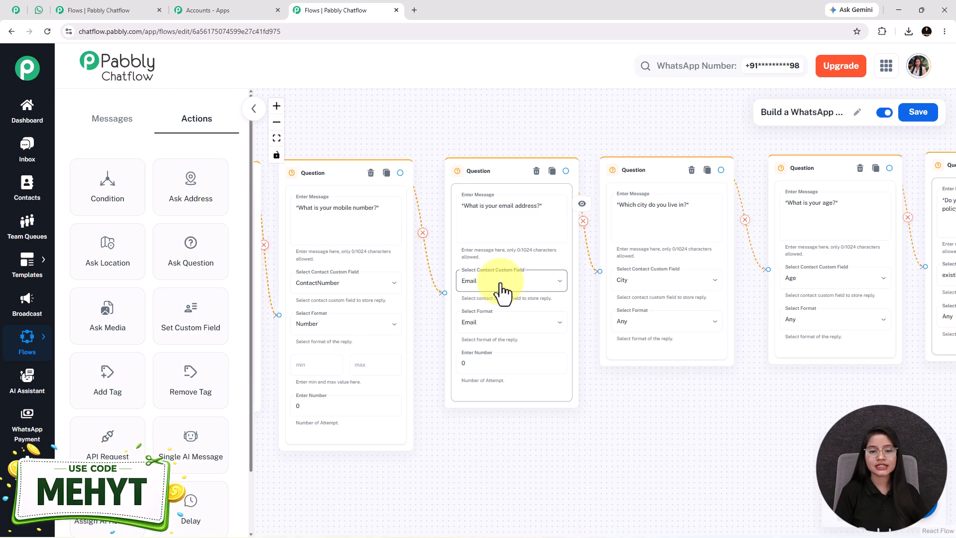
pyautogui.moveTo(695, 442); pyautogui.dragTo(358, 426)
pyautogui.moveTo(653, 455); pyautogui.dragTo(567, 476)
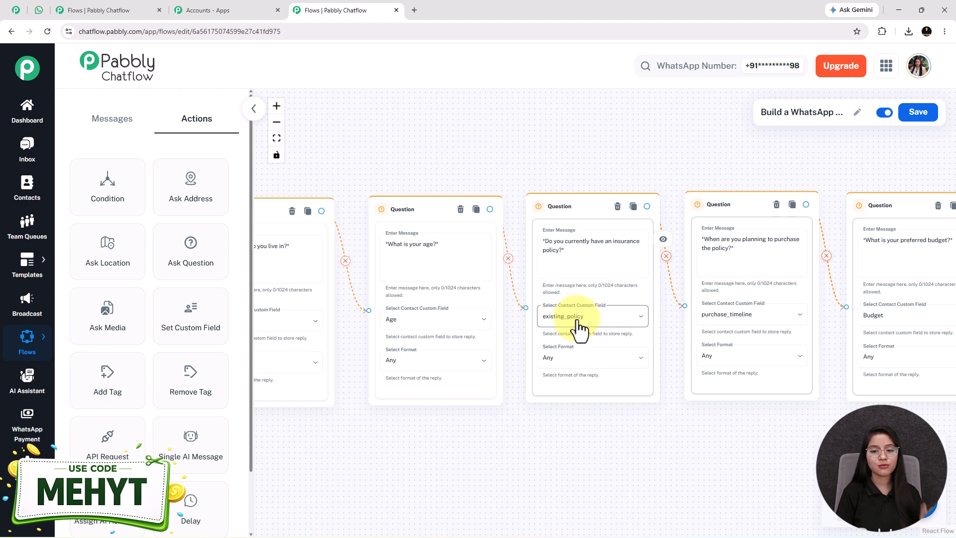
pyautogui.moveTo(723, 454); pyautogui.dragTo(602, 450)
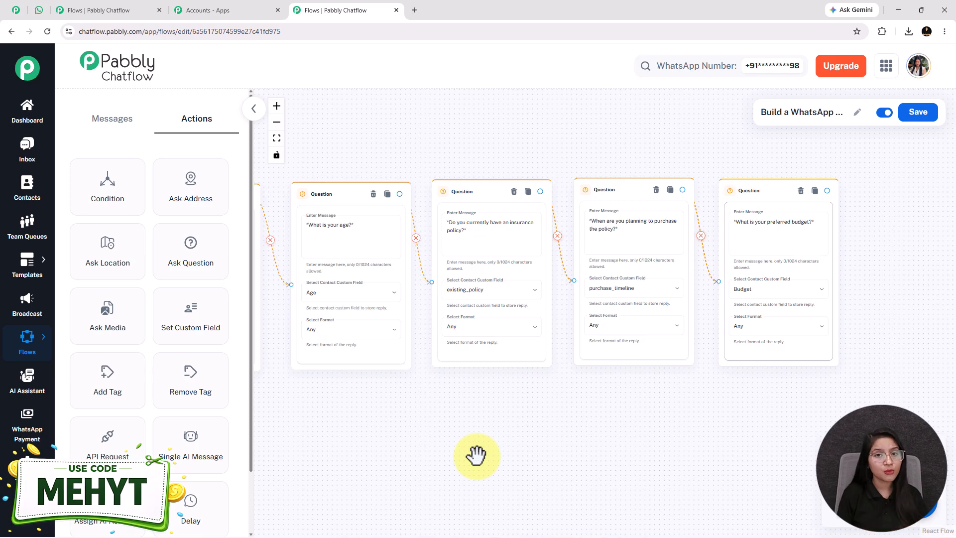
# Look over the chained Question nodes in the flow, and check the chatbot's closing thank-you message in WhatsApp Web.
pyautogui.scroll(-4, 462, 445)
pyautogui.moveTo(467, 478); pyautogui.dragTo(789, 404)
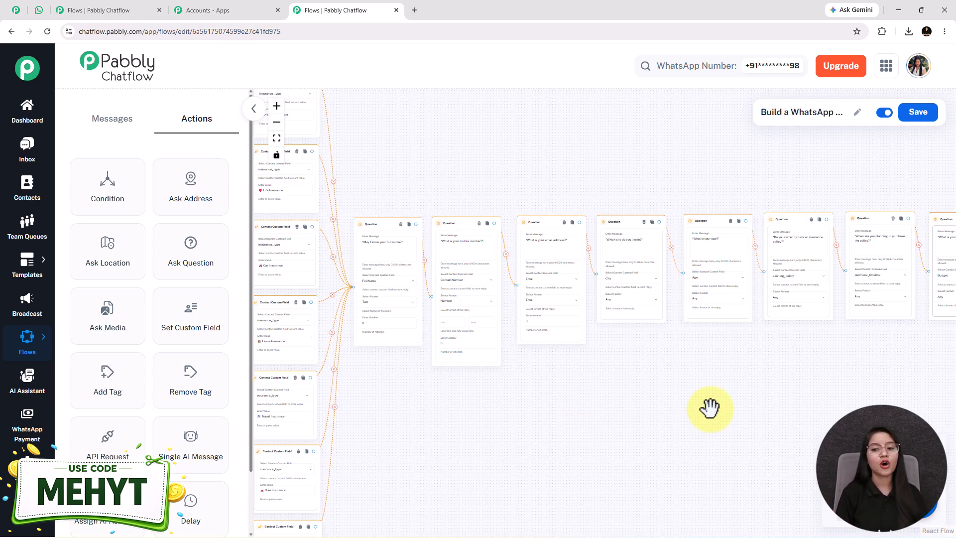
pyautogui.moveTo(757, 379); pyautogui.dragTo(517, 290)
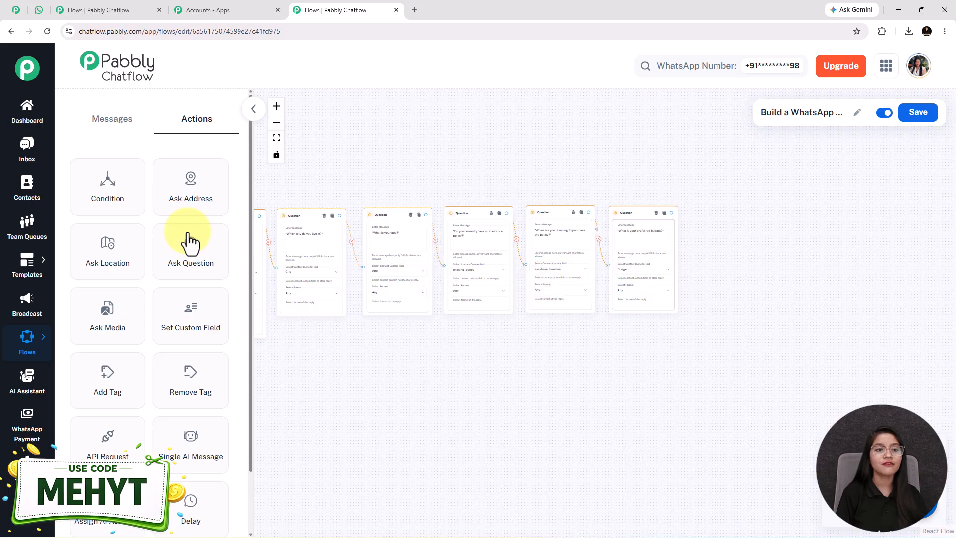
pyautogui.click(41, 11)
pyautogui.scroll(-4, 506, 258)
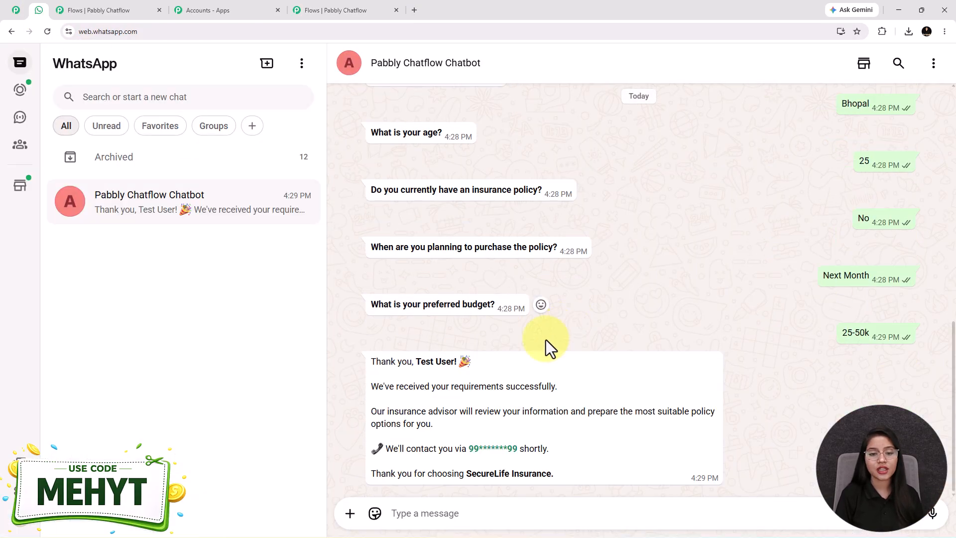
pyautogui.moveTo(416, 361); pyautogui.dragTo(525, 364)
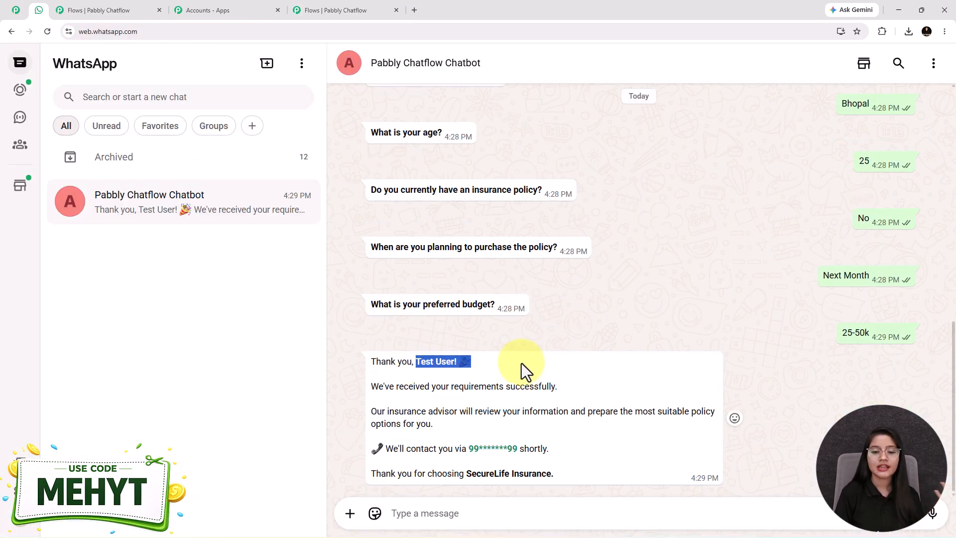
# Return to Pabbly Chatflow and add a Text Button node after the budget question, with the SecureLife Insurance thank-you message using $FullName and $ContactNumber.
pyautogui.click(318, 8)
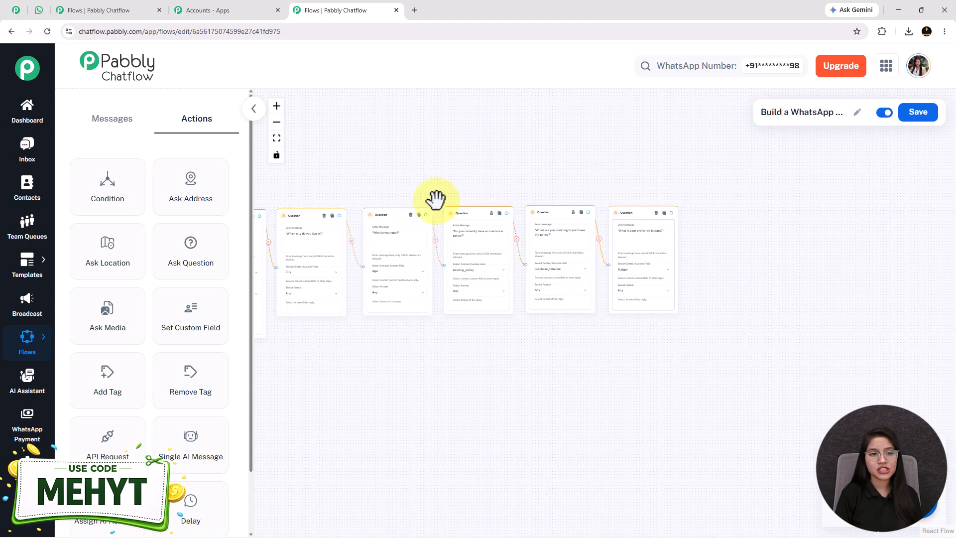
pyautogui.click(106, 123)
pyautogui.moveTo(105, 165); pyautogui.dragTo(736, 257)
pyautogui.moveTo(745, 206); pyautogui.dragTo(538, 190)
pyautogui.scroll(1, 553, 248)
pyautogui.scroll(5, 553, 248)
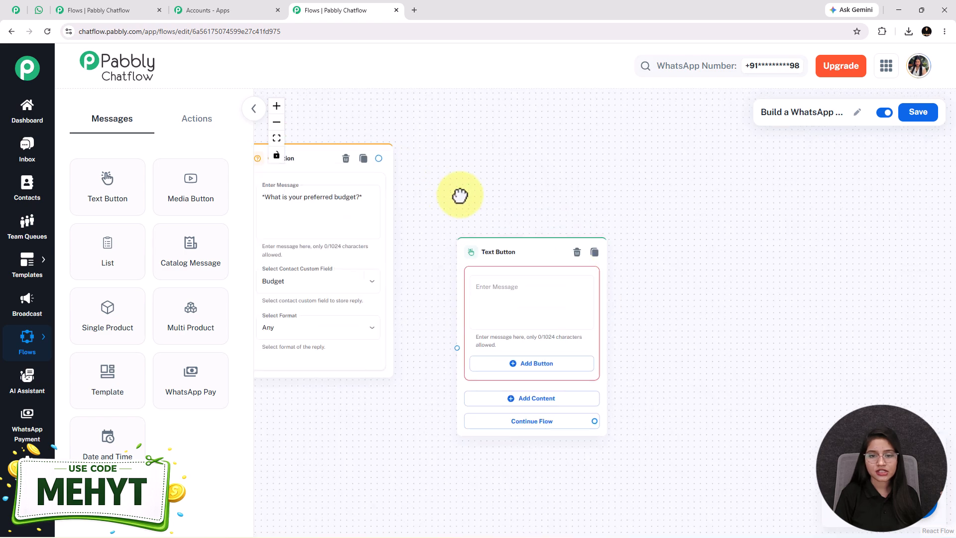
pyautogui.click(516, 270)
pyautogui.hotkey('ctrl', 'v')
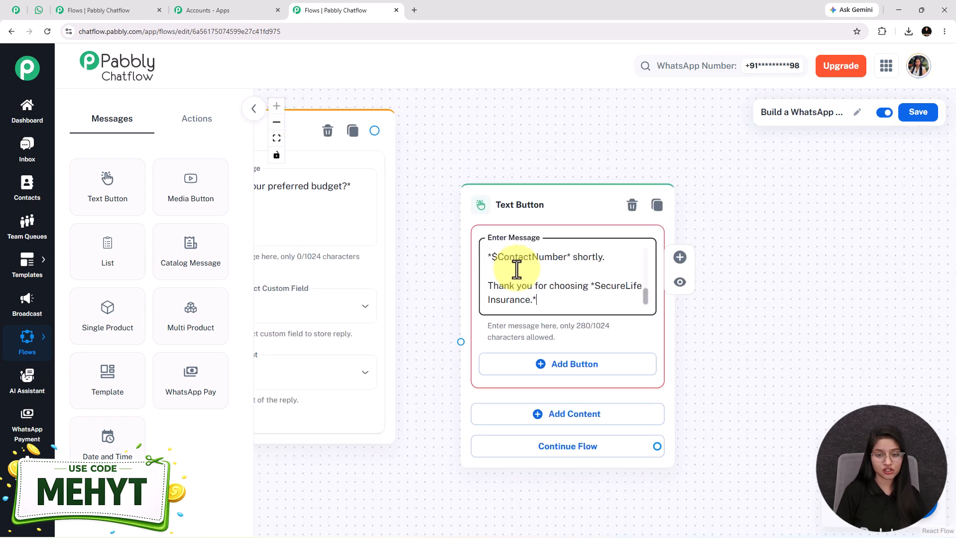
# Read through the thank-you message in the Text Button node, checking its $FullName and $ContactNumber placeholders.
pyautogui.scroll(3, 516, 270)
pyautogui.scroll(-2, 517, 270)
pyautogui.scroll(2, 516, 269)
pyautogui.scroll(-1, 516, 269)
pyautogui.scroll(-4, 516, 270)
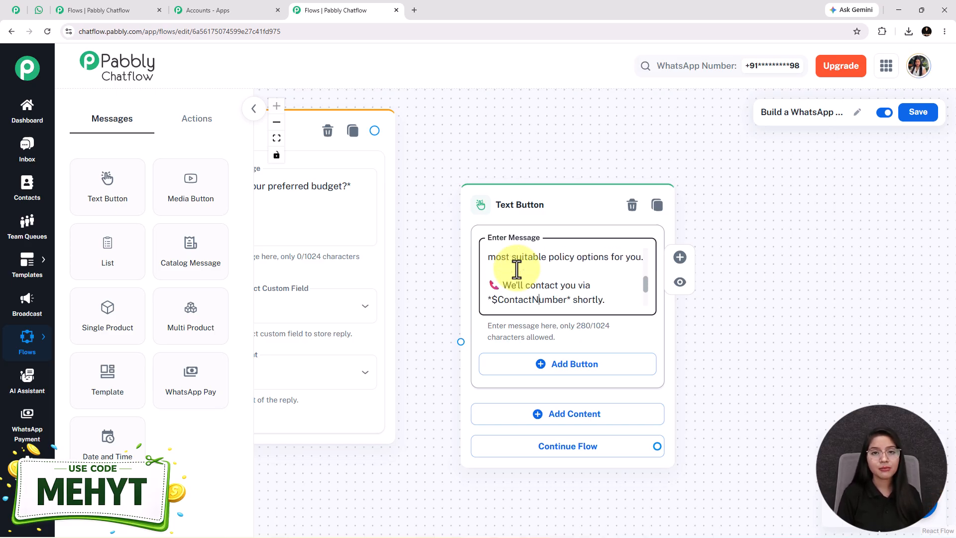
pyautogui.press('Down')
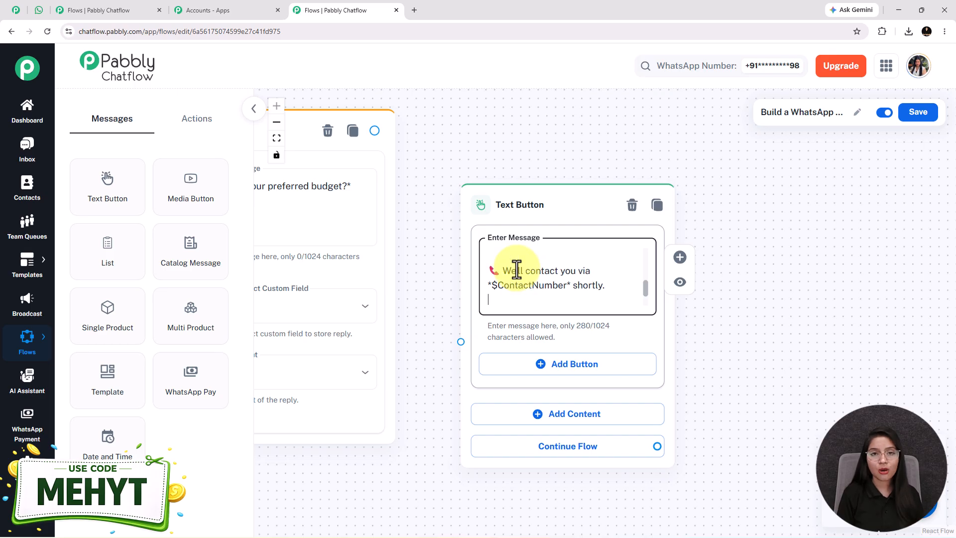
pyautogui.press('Down')
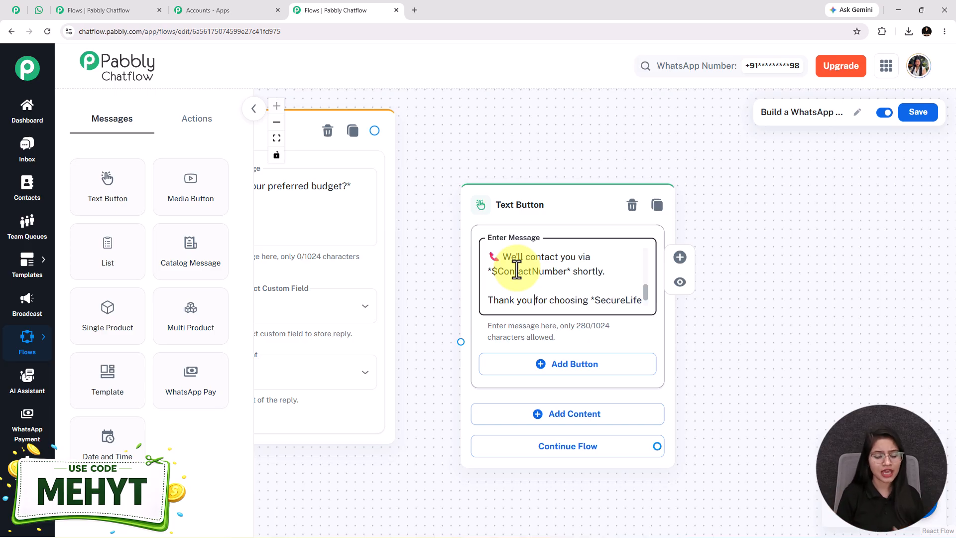
pyautogui.doubleClick(543, 272)
pyautogui.click(543, 273)
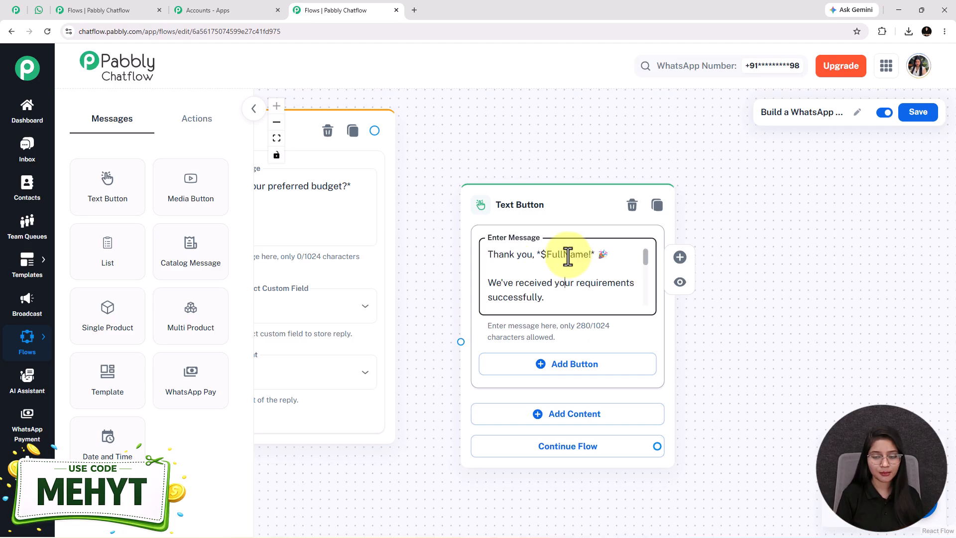
pyautogui.doubleClick(567, 255)
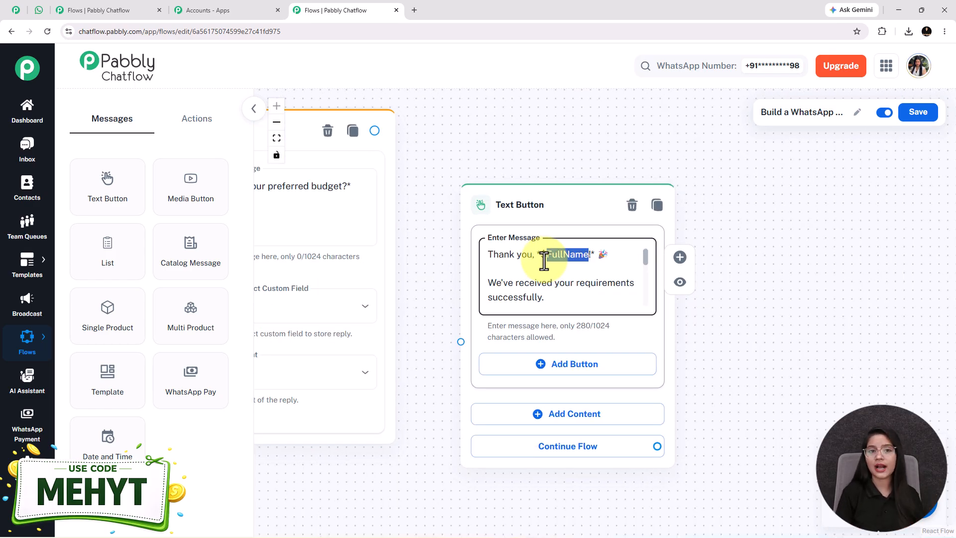
# Compare the contact custom fields of the full-name and mobile-number Question nodes with the $FullName placeholder in the thank-you message.
pyautogui.scroll(-4, 438, 324)
pyautogui.moveTo(266, 421); pyautogui.dragTo(799, 365)
pyautogui.moveTo(422, 414); pyautogui.dragTo(745, 474)
pyautogui.scroll(2, 396, 344)
pyautogui.moveTo(348, 490); pyautogui.dragTo(459, 497)
pyautogui.scroll(3, 386, 271)
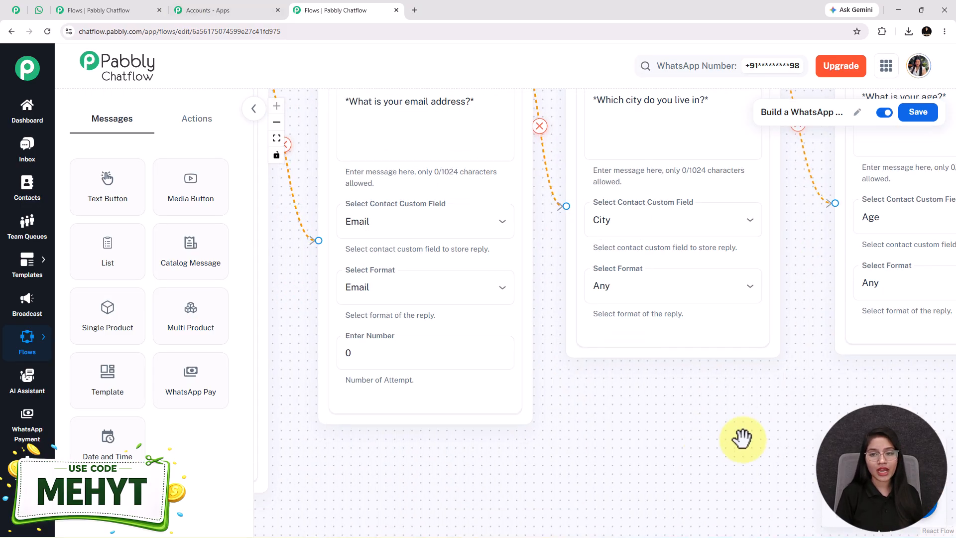
pyautogui.moveTo(742, 437); pyautogui.dragTo(498, 428)
pyautogui.moveTo(589, 427); pyautogui.dragTo(254, 484)
pyautogui.moveTo(523, 482); pyautogui.dragTo(434, 499)
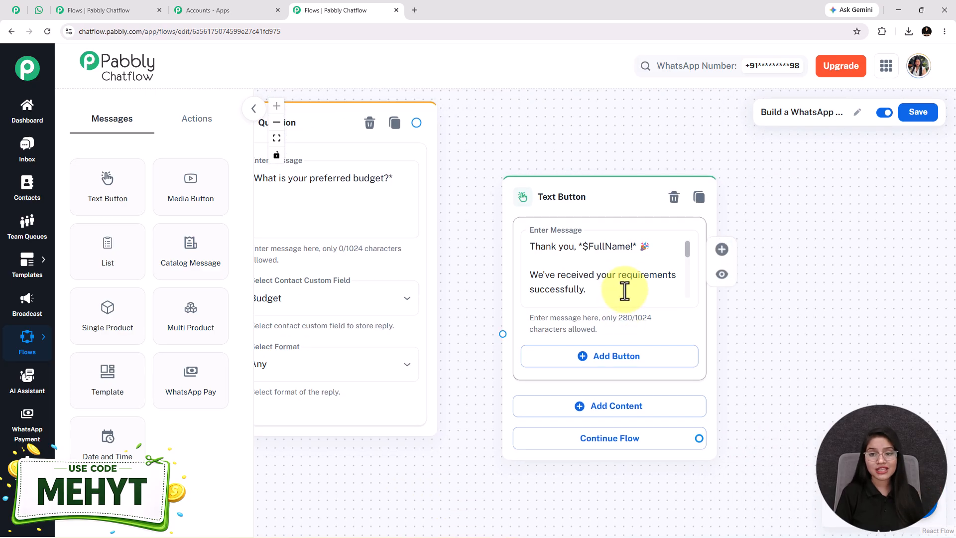
pyautogui.doubleClick(604, 247)
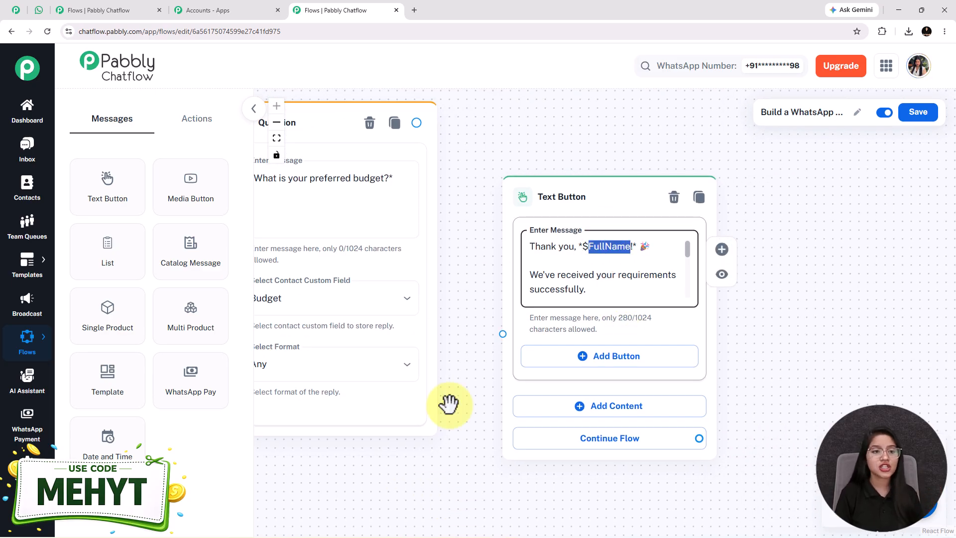
# In WhatsApp Web, compare the reply to the full-name question with the name used in the closing thank-you message.
pyautogui.click(38, 10)
pyautogui.scroll(4, 758, 331)
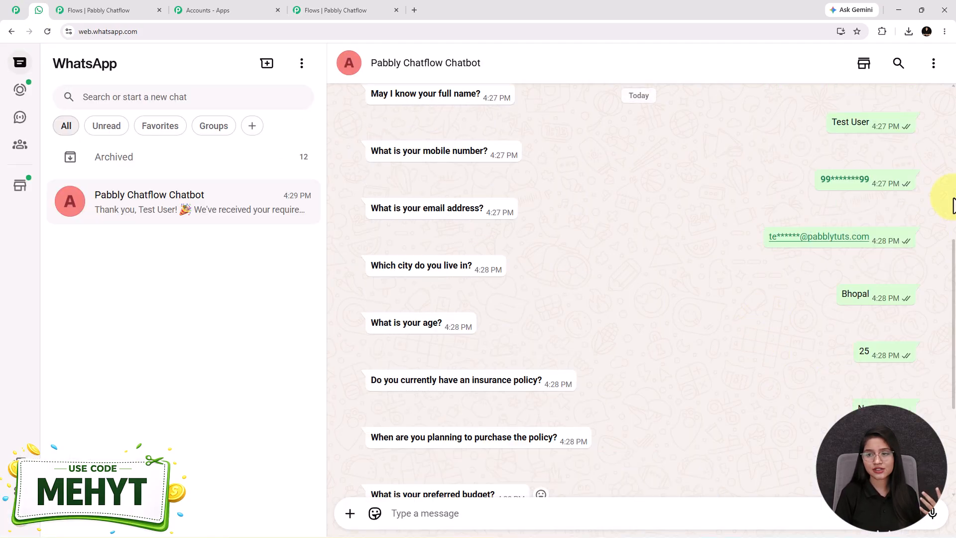
pyautogui.moveTo(832, 130); pyautogui.dragTo(872, 134)
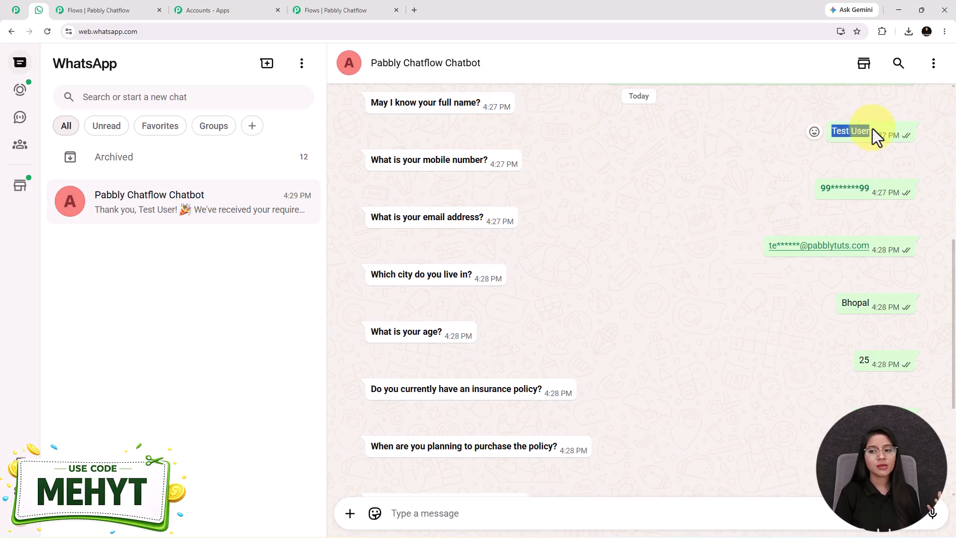
pyautogui.click(427, 102)
pyautogui.tripleClick(427, 102)
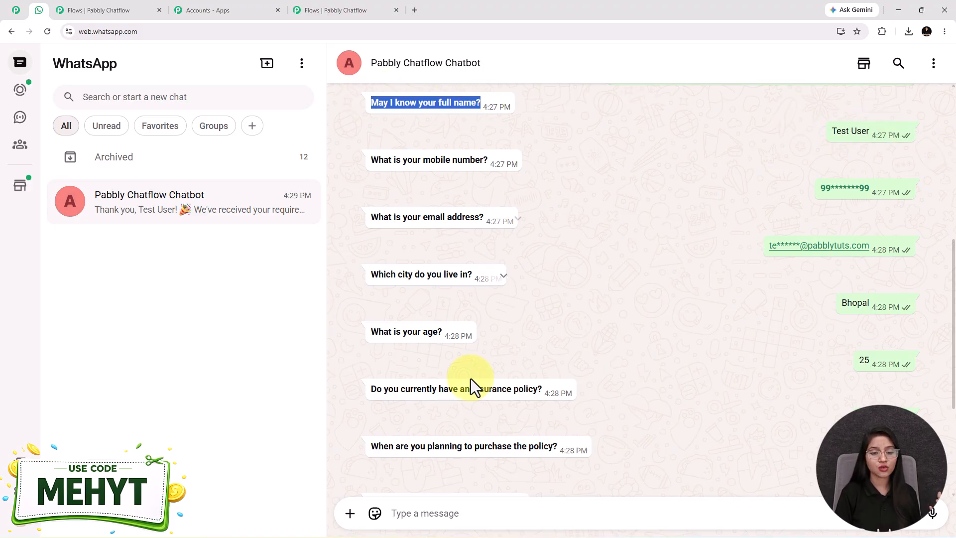
pyautogui.scroll(-4, 473, 380)
pyautogui.moveTo(416, 361); pyautogui.dragTo(491, 367)
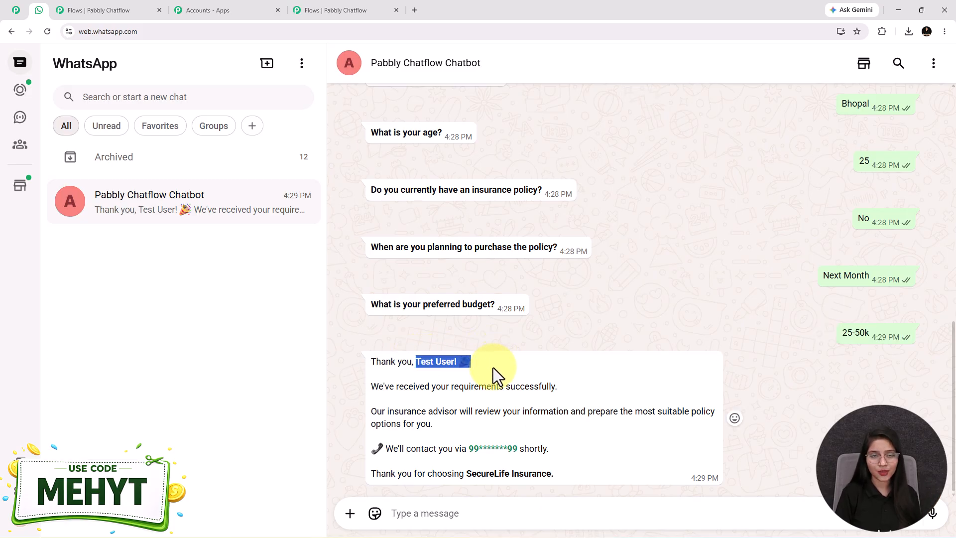
# Return to Pabbly Chatflow, connect the preferred-budget Question node to the thank-you Text Button node, and save the flow.
pyautogui.click(323, 10)
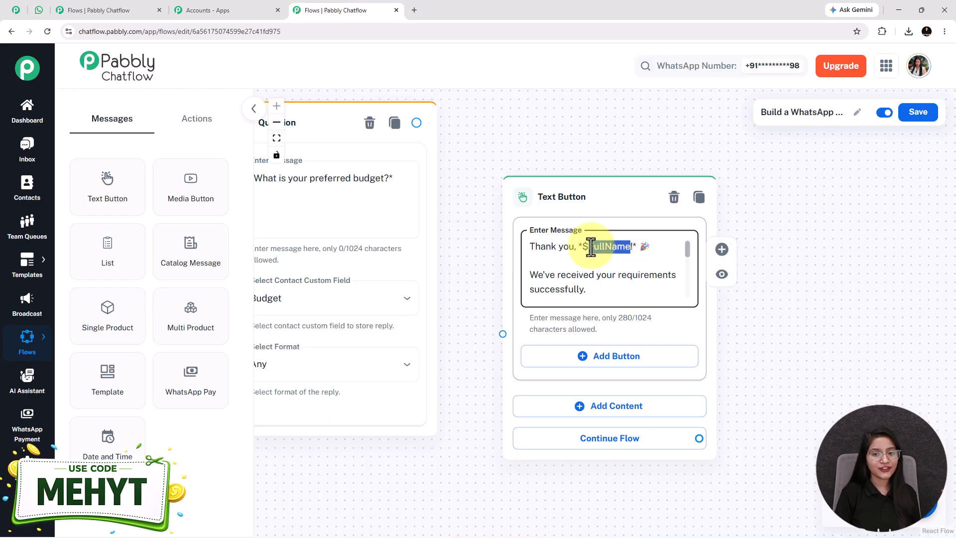
pyautogui.moveTo(417, 122); pyautogui.dragTo(499, 323)
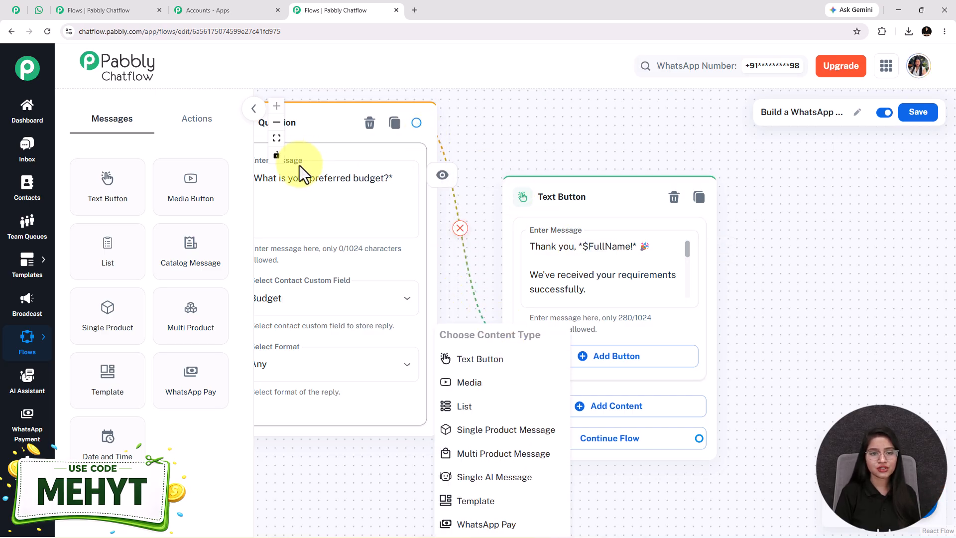
pyautogui.click(277, 138)
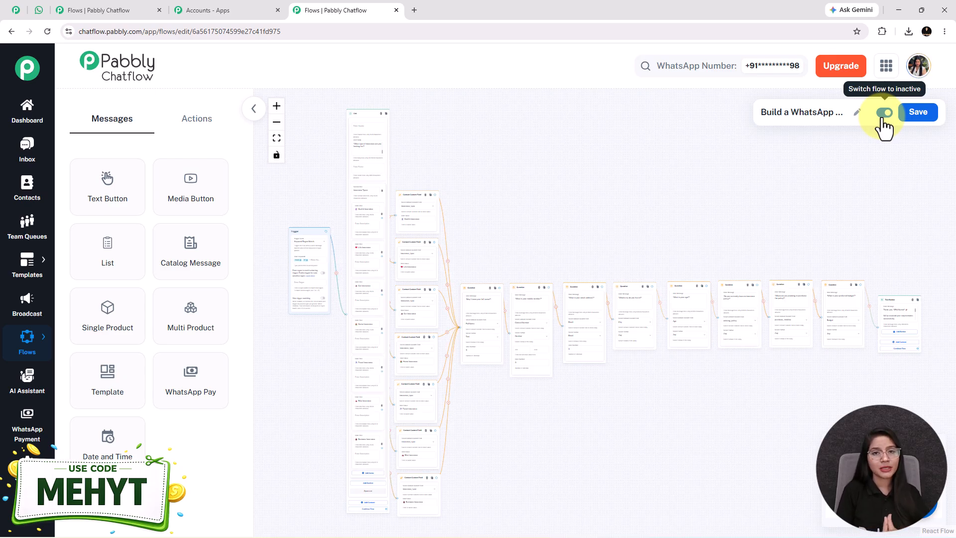
pyautogui.click(924, 117)
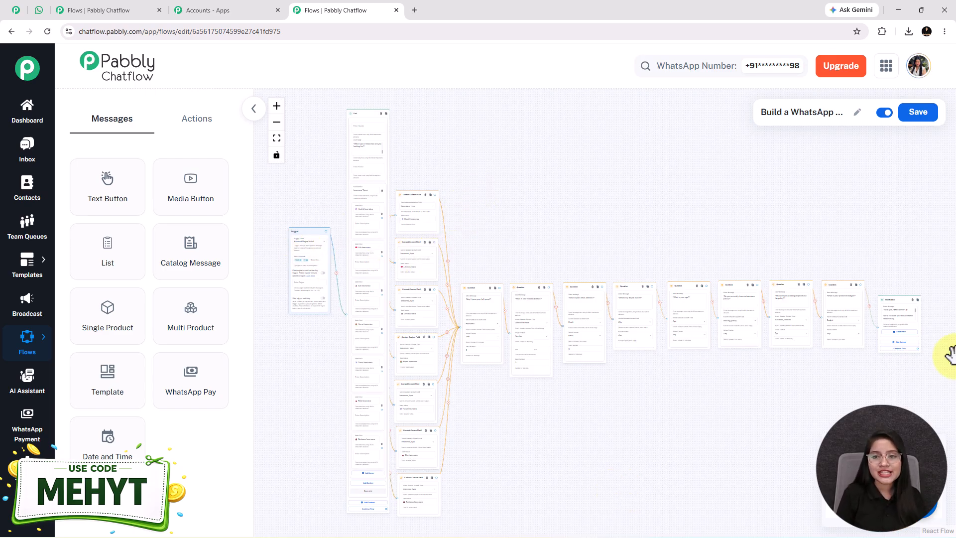
# Review the chatbot conversation in WhatsApp Web, from the insurance type selection to the closing message.
pyautogui.click(34, 13)
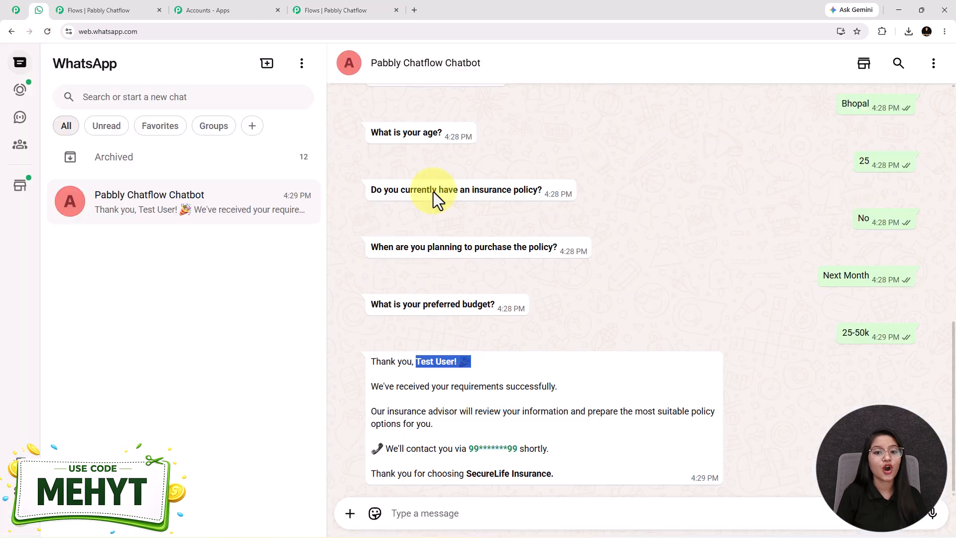
pyautogui.scroll(4, 621, 318)
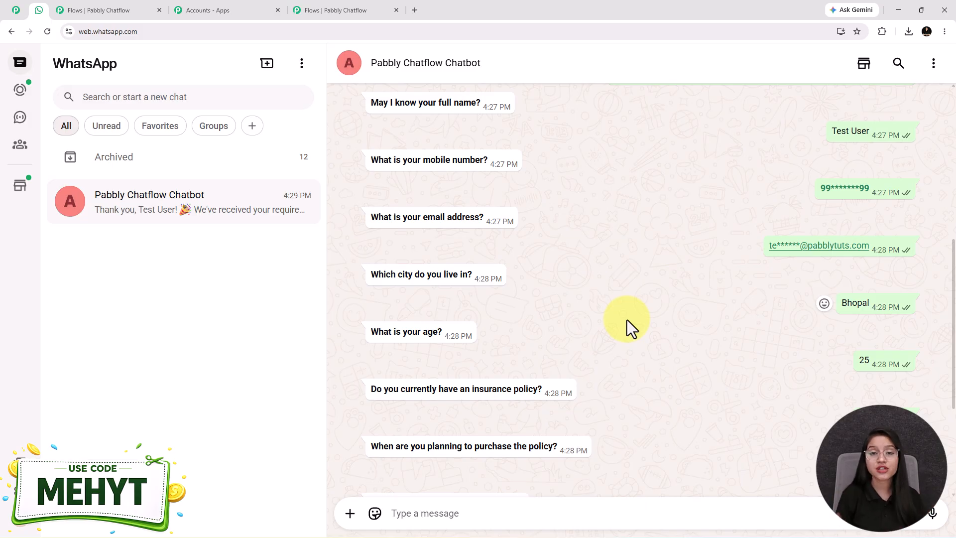
pyautogui.scroll(2, 671, 380)
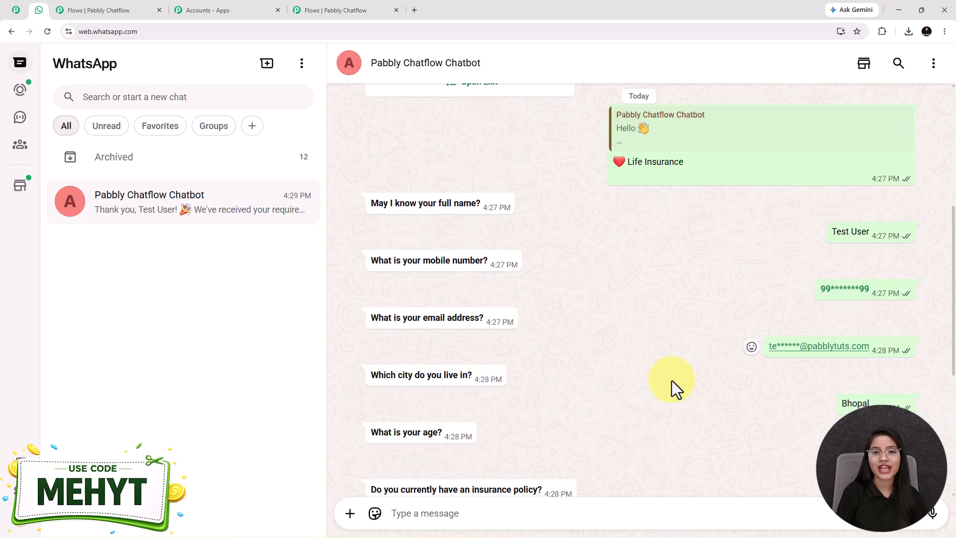
pyautogui.scroll(-6, 671, 380)
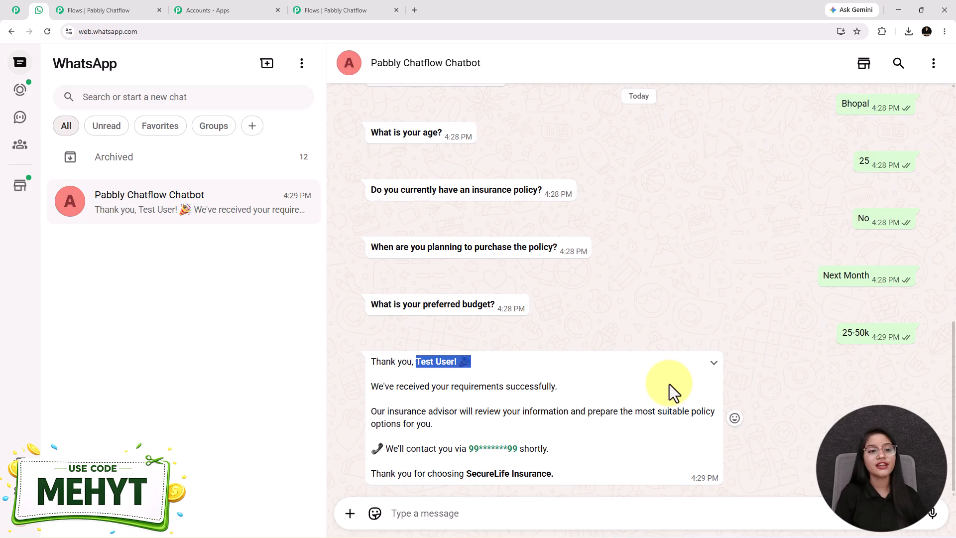
pyautogui.scroll(8, 559, 313)
# Return to the flow overview in Pabbly Chatflow, and open the Pabbly Chatflow product homepage.
pyautogui.click(359, 11)
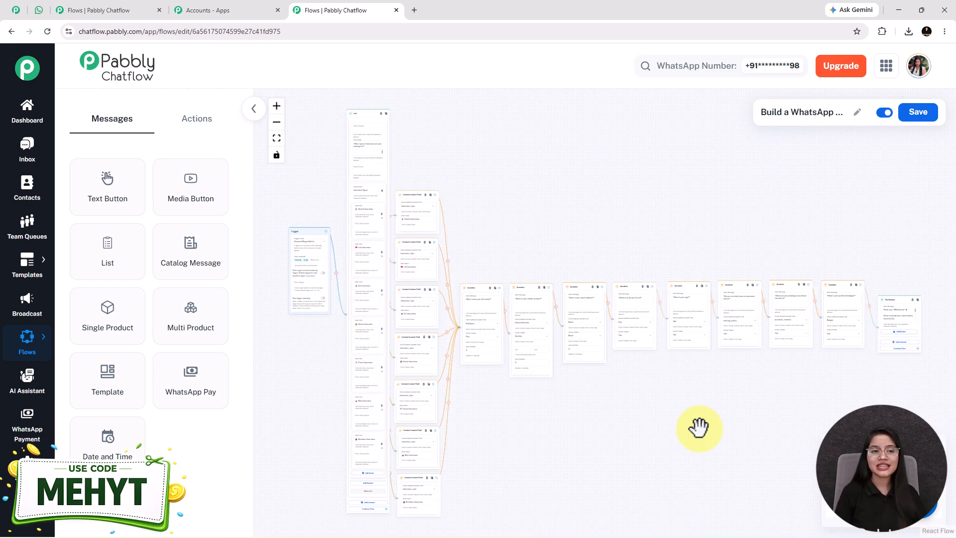
pyautogui.click(16, 10)
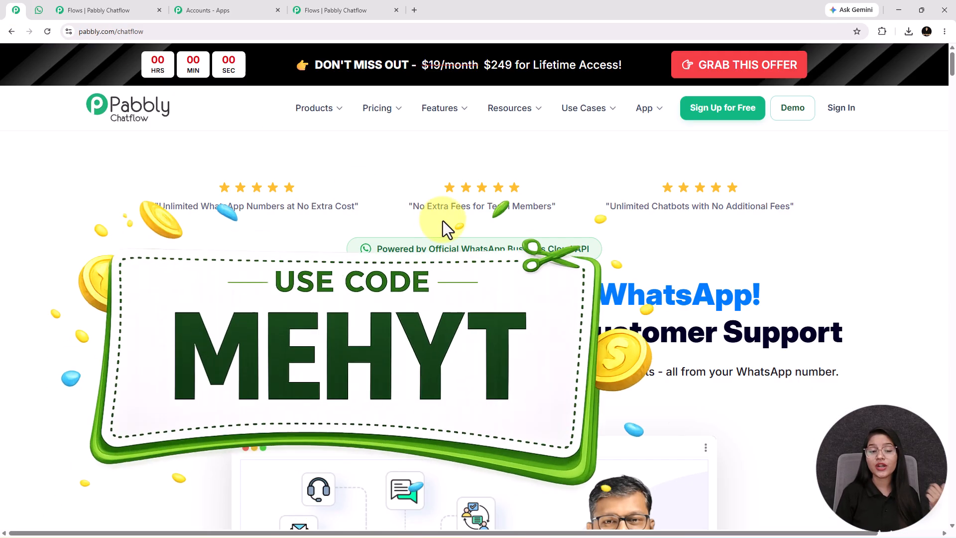